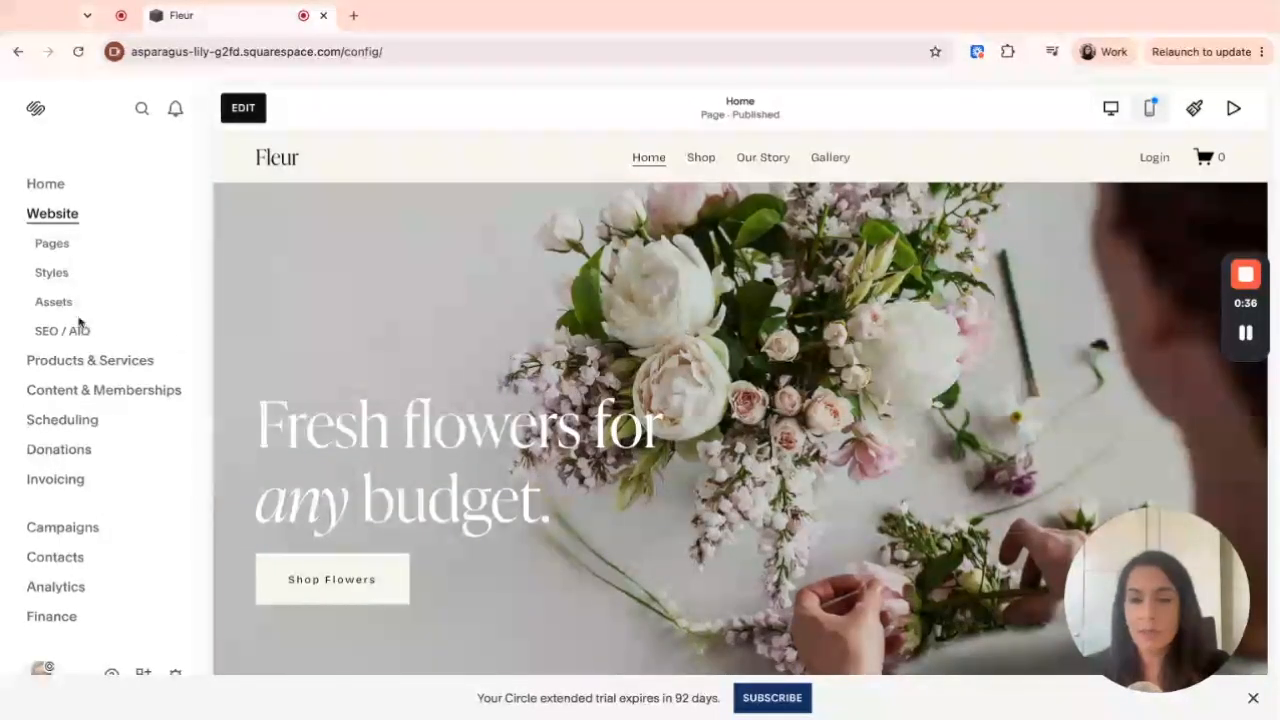
- Add a Calendar page to the Not Linked pages, using the lilac event-list layout without a header banner
click(47, 250)
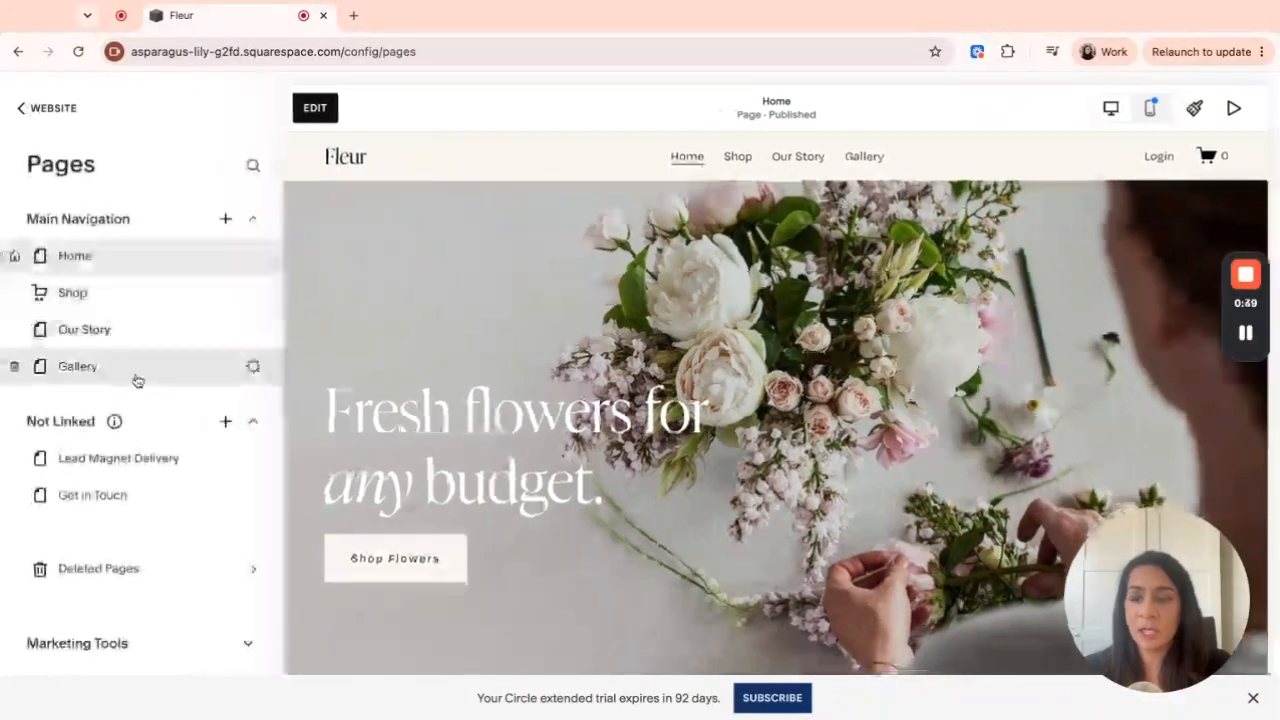
click(225, 422)
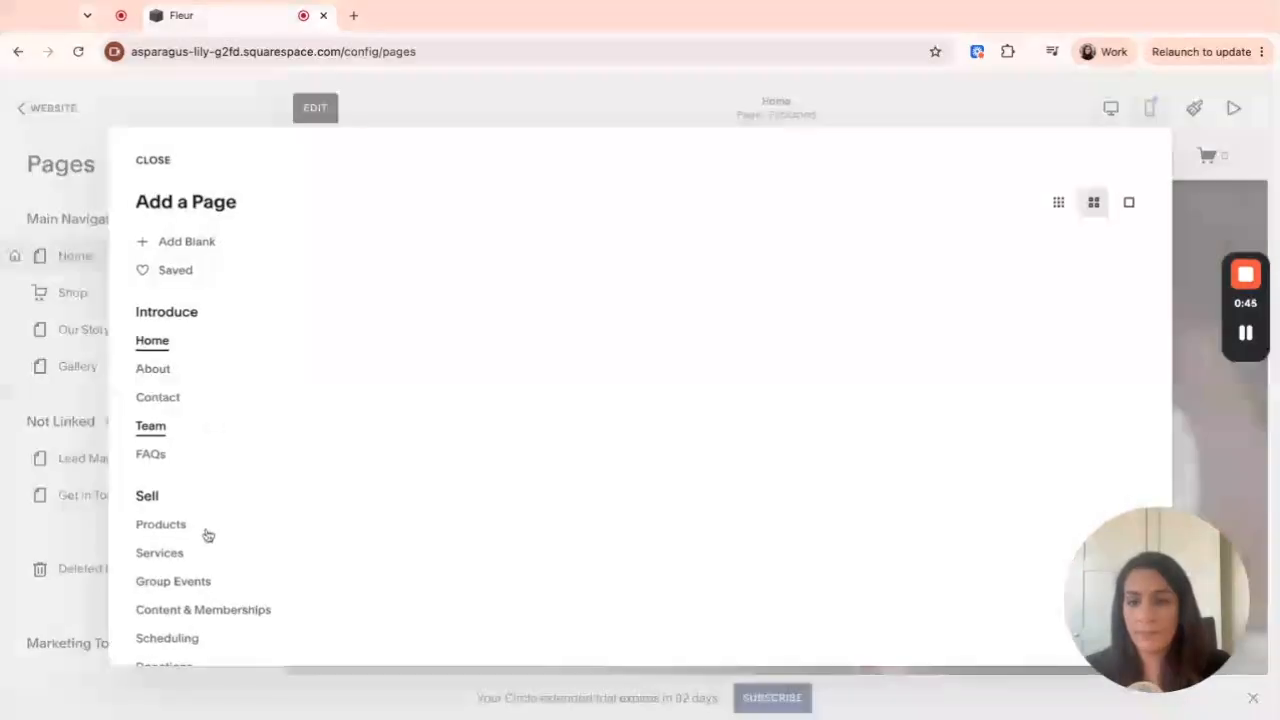
scroll(196, 540, down, 3)
scroll(197, 543, down, 1)
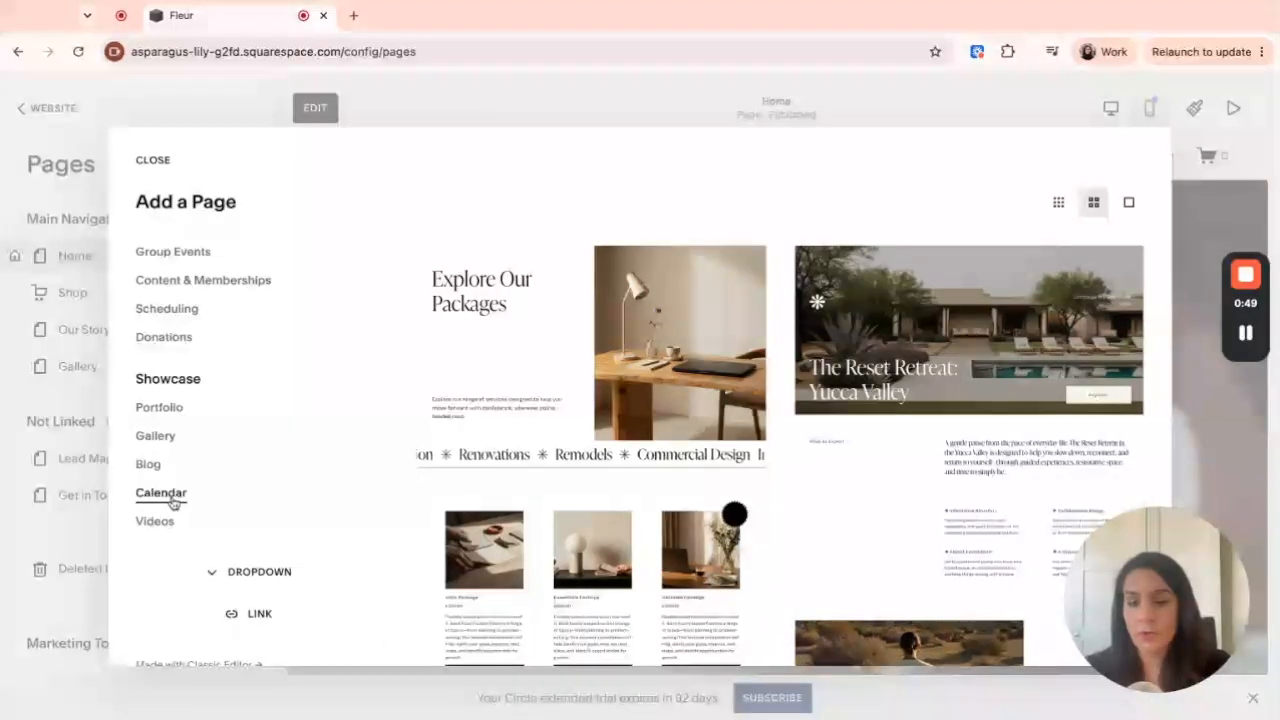
click(168, 500)
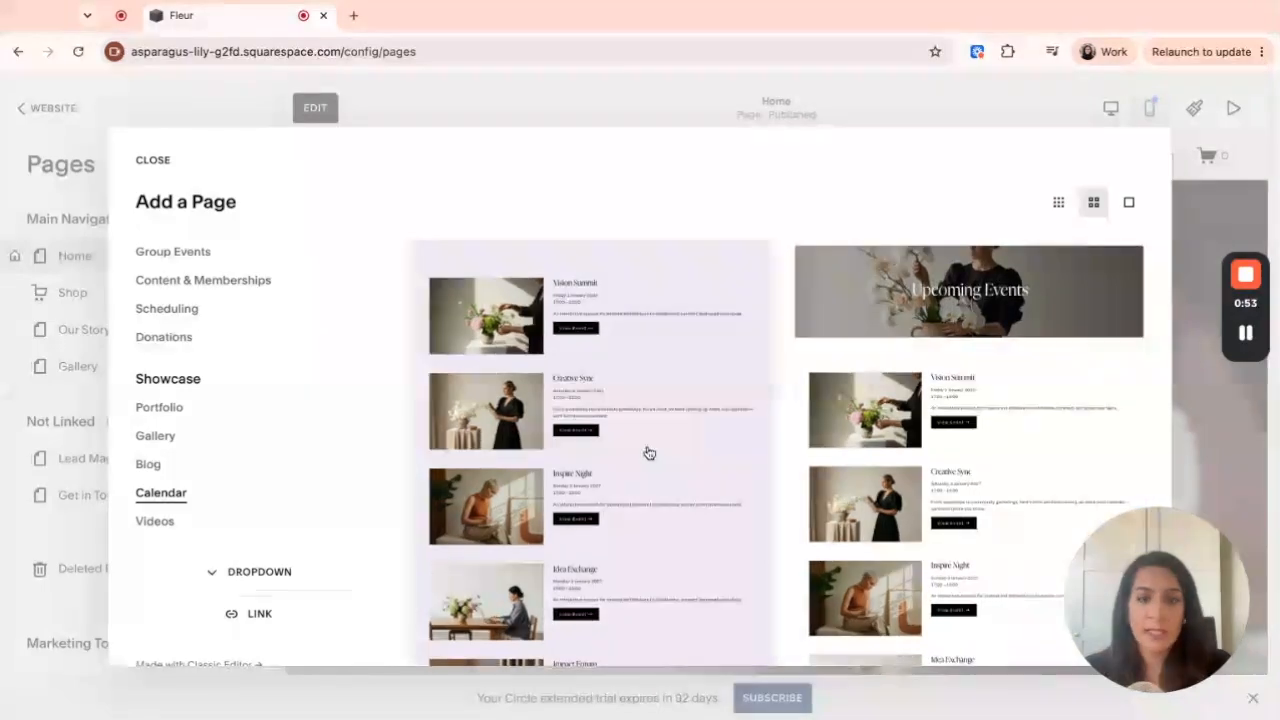
click(680, 381)
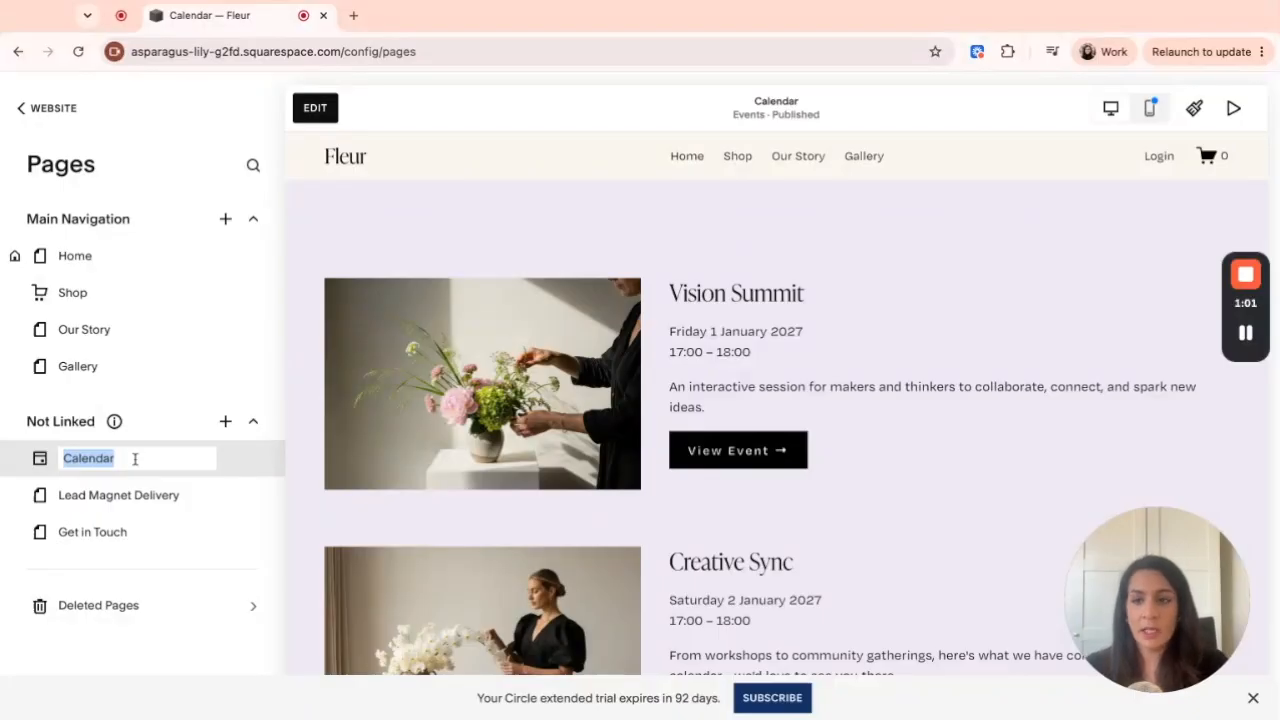
- Rename the new Calendar page as Events and open its list of events
text(E)
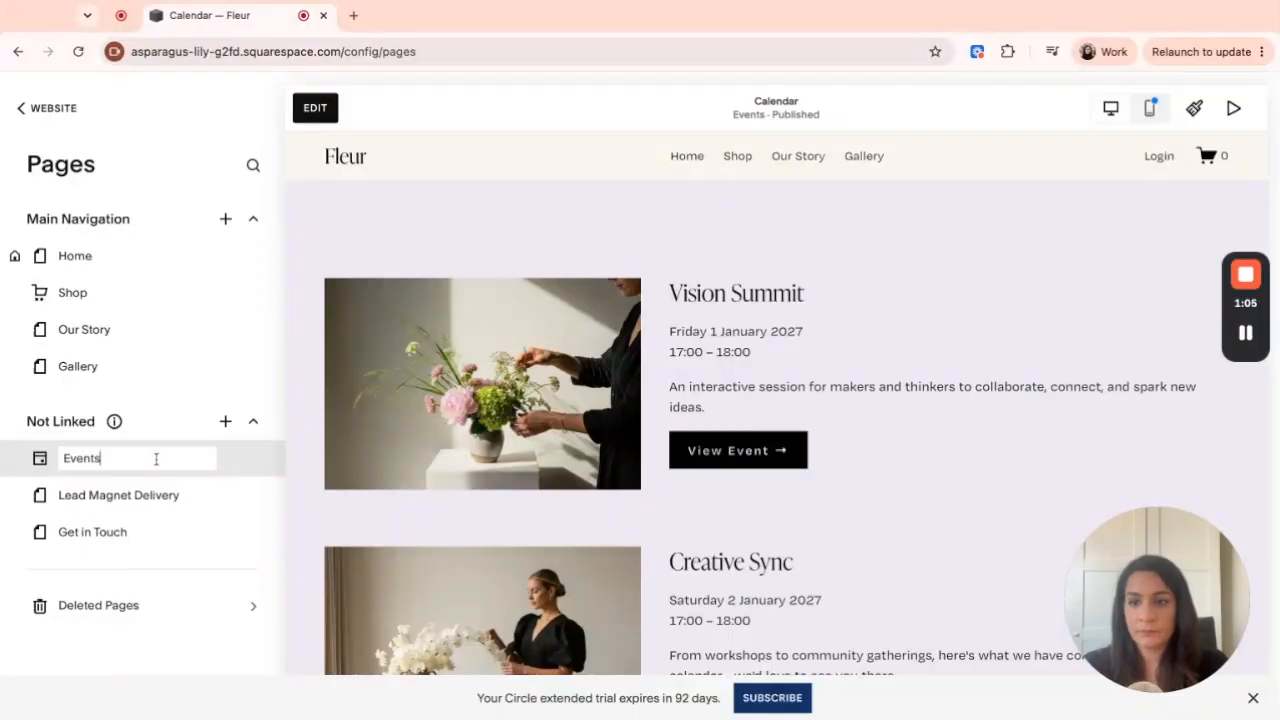
text(vents)
key(Return)
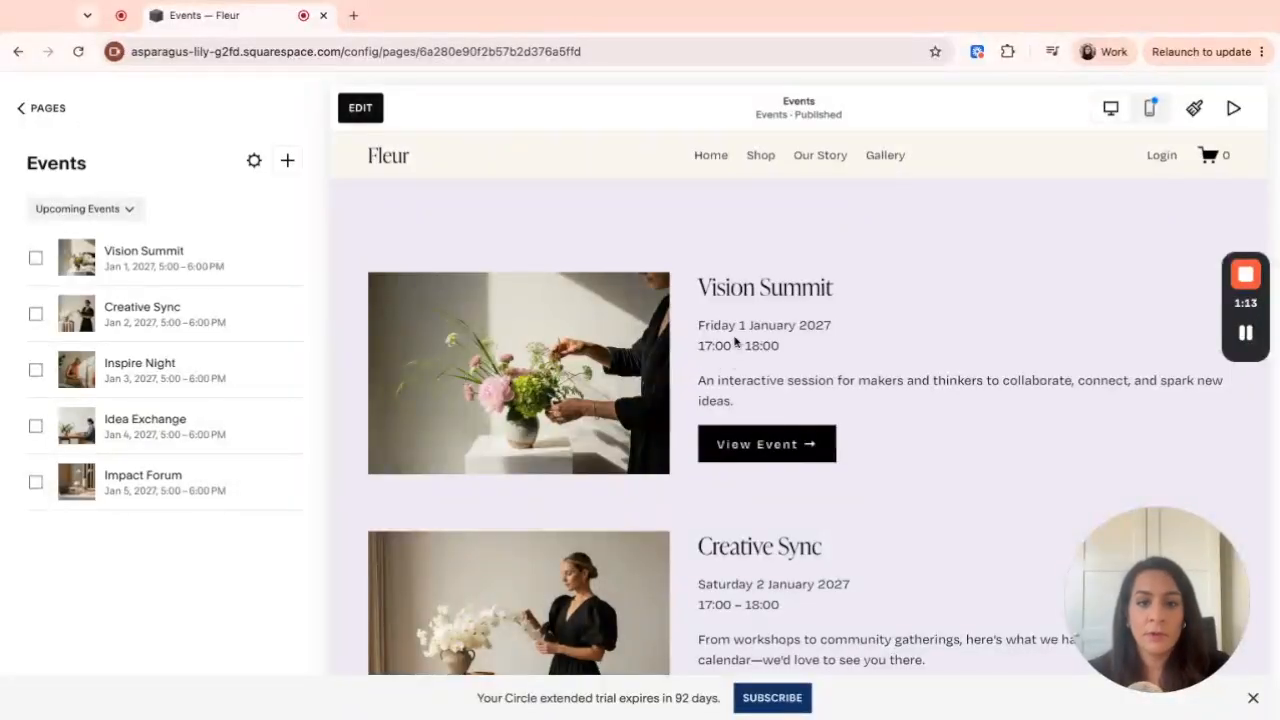
- Open the Vision Summit event page for editing and change its title to Event One
scroll(812, 363, down, 2)
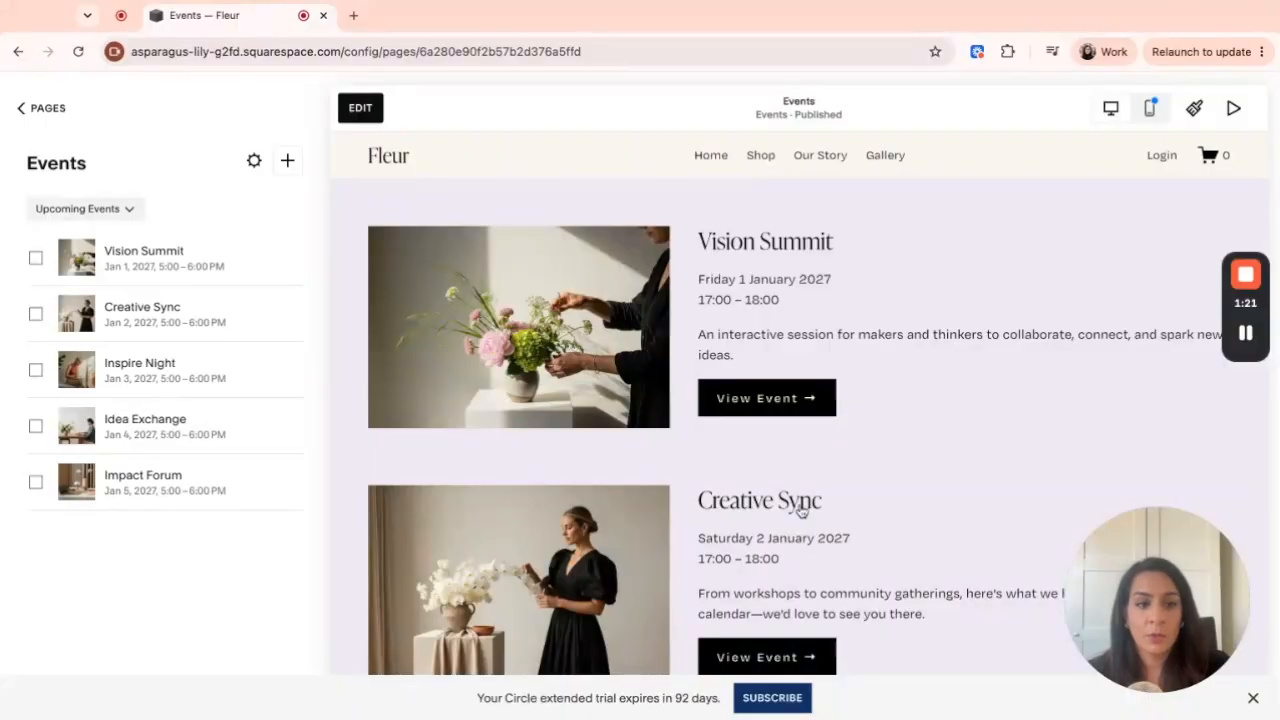
scroll(802, 508, down, 3)
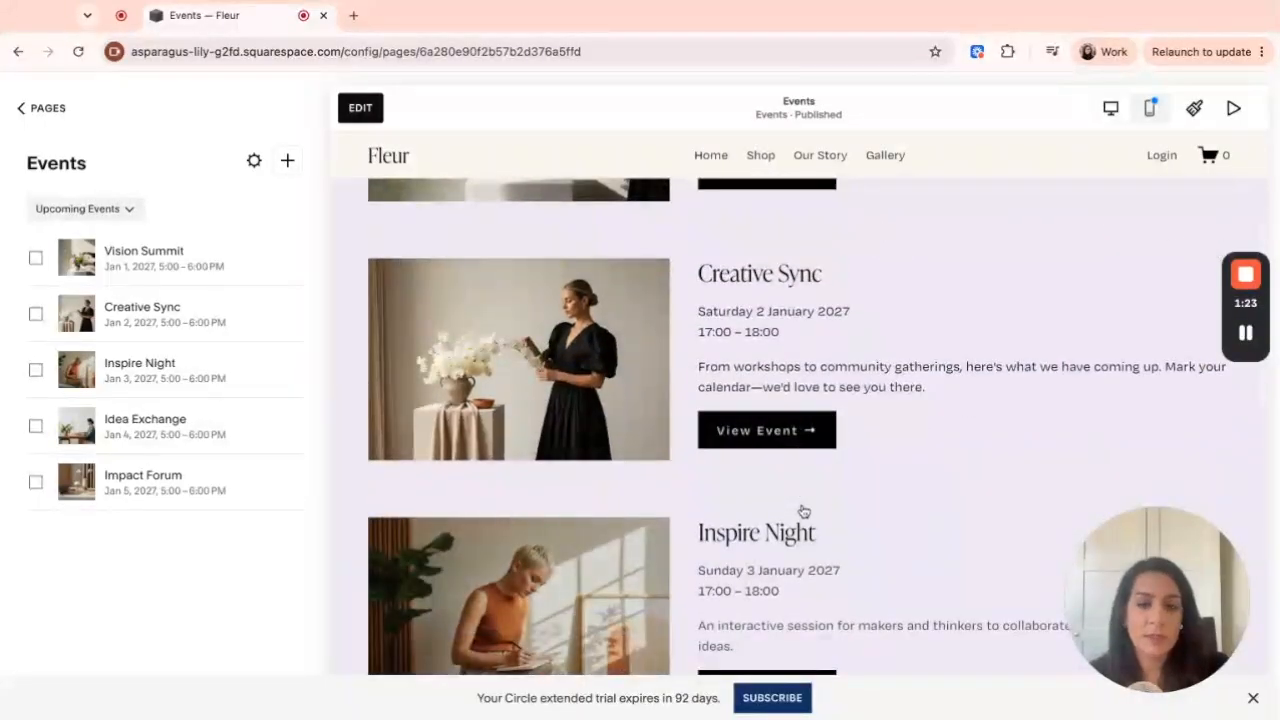
scroll(802, 508, up, 5)
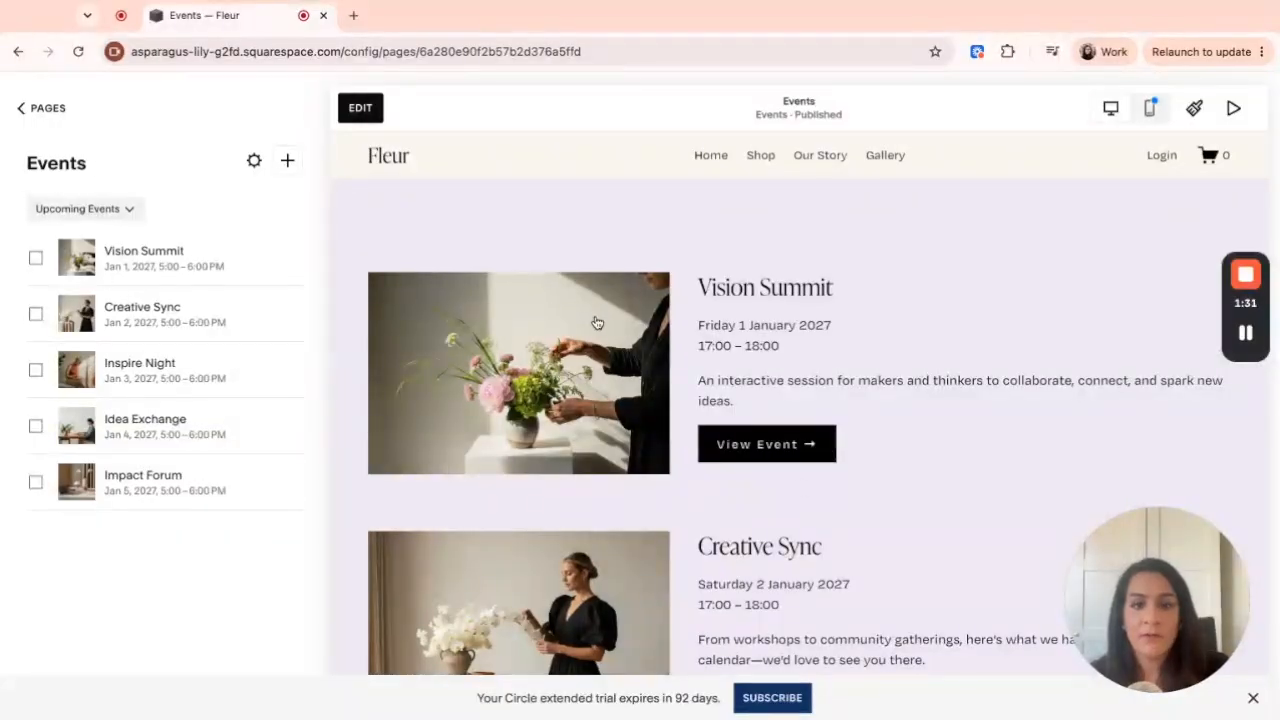
click(745, 302)
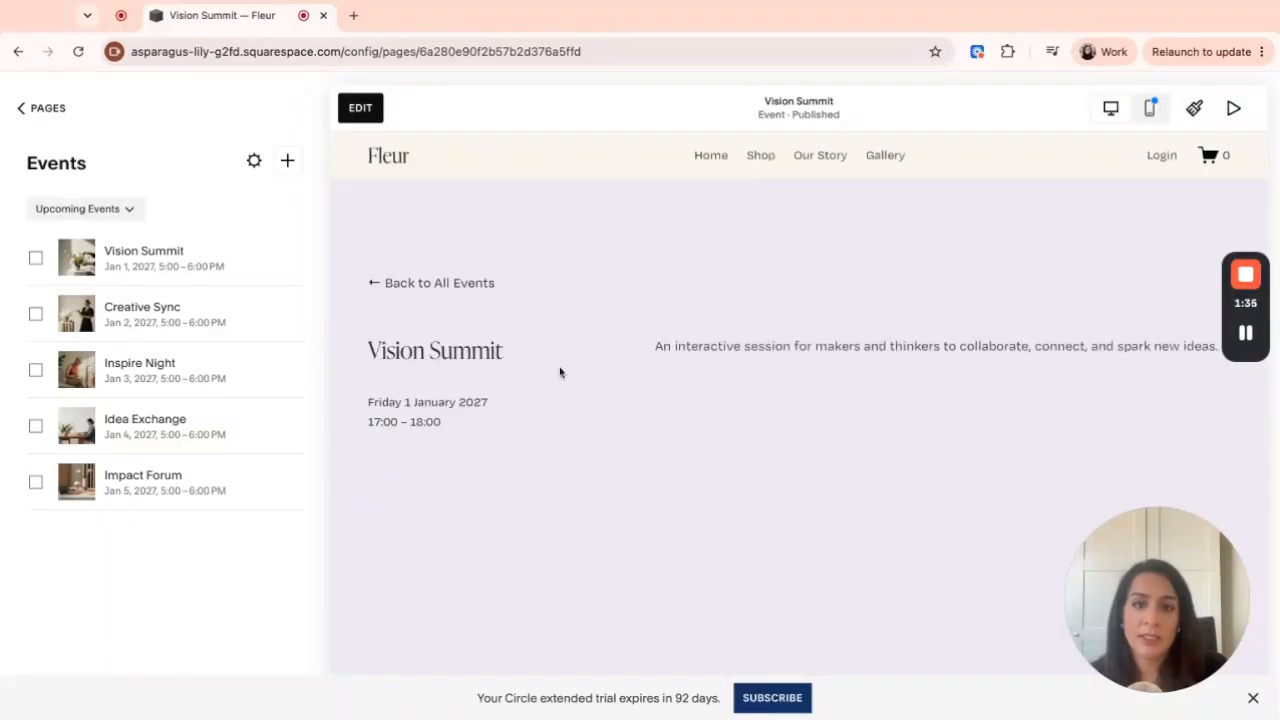
click(360, 108)
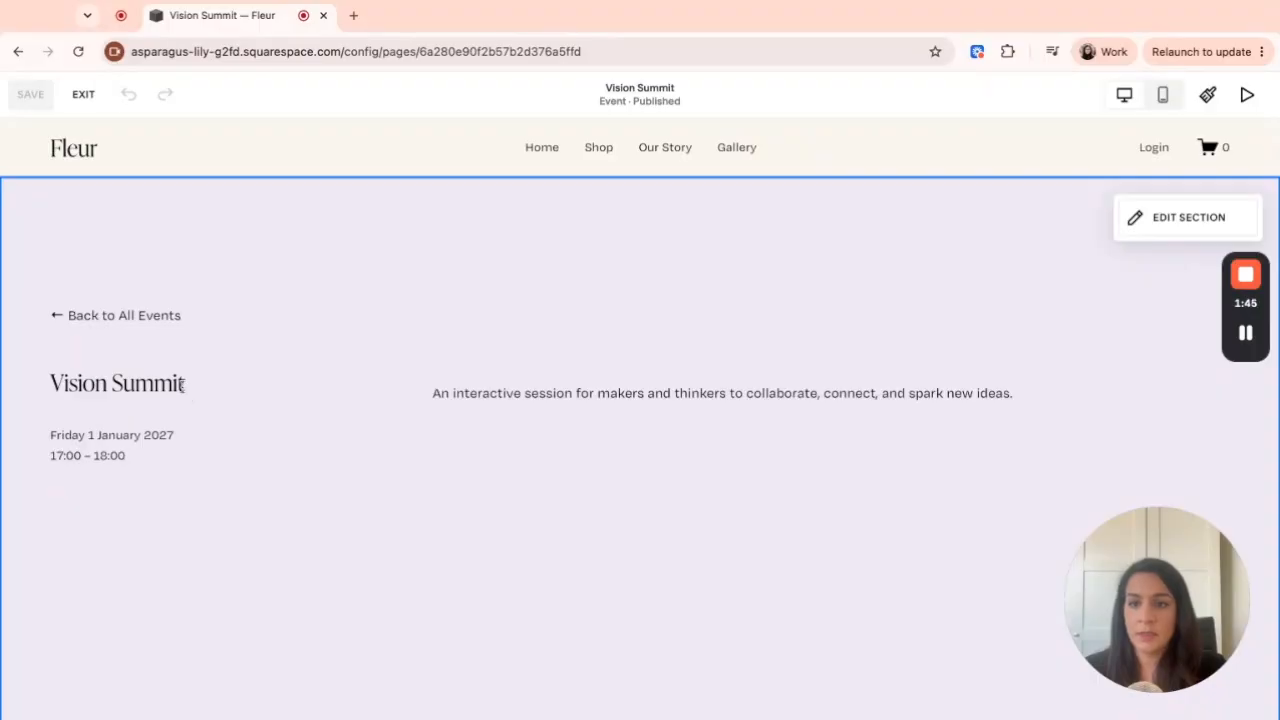
triple_click(183, 385)
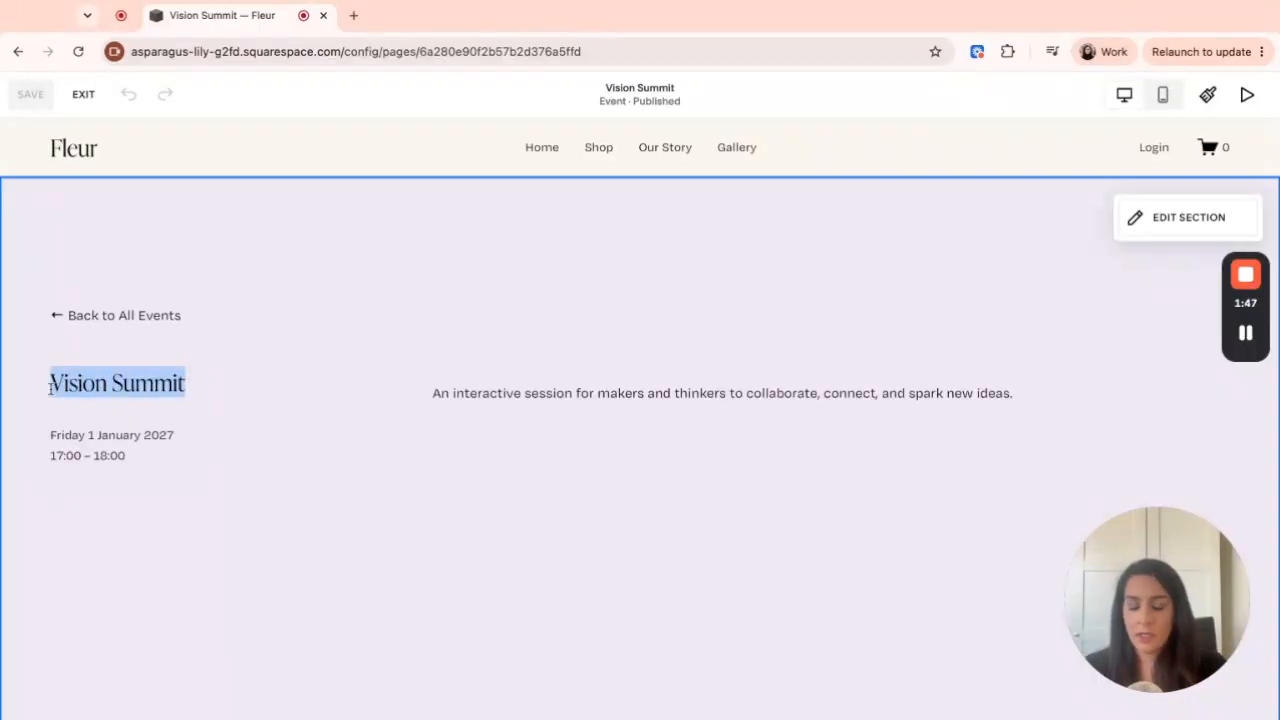
text(Eve)
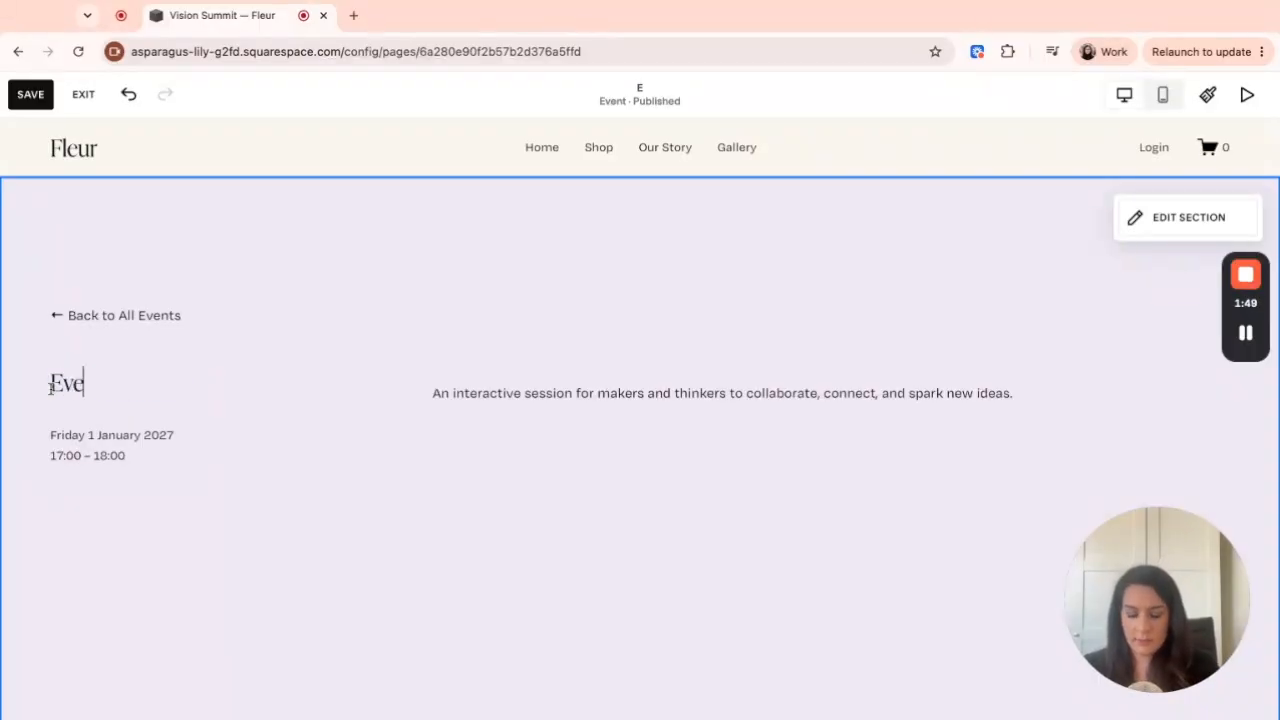
text(nt One)
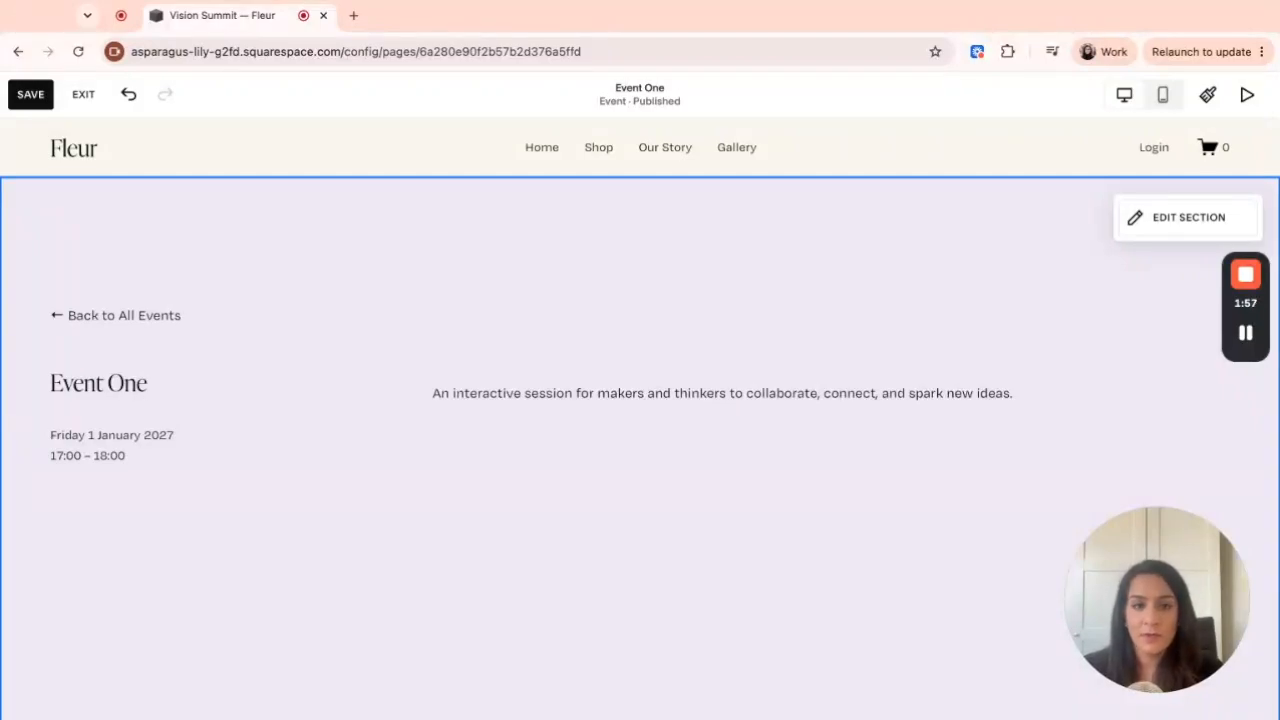
drag(1017, 395, 404, 405)
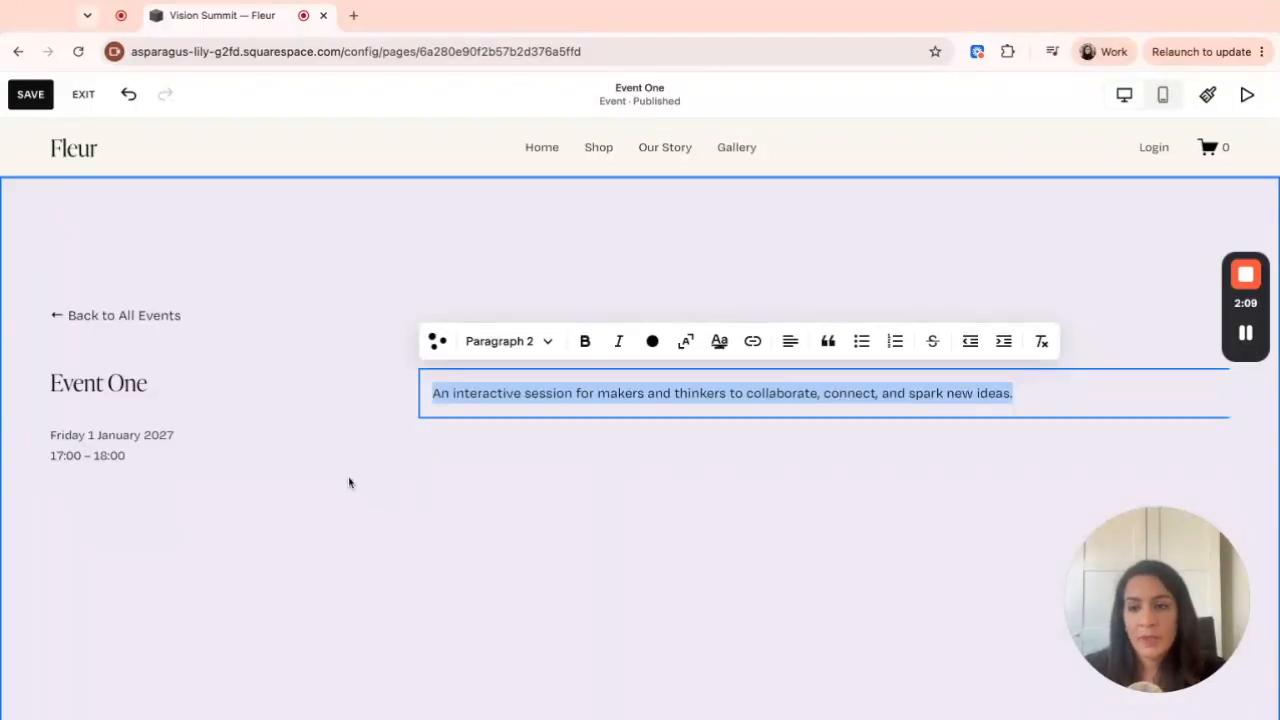
key(Escape)
- Set Event One's start date and time to Jun 12, 2026, 7:00 PM
click(100, 456)
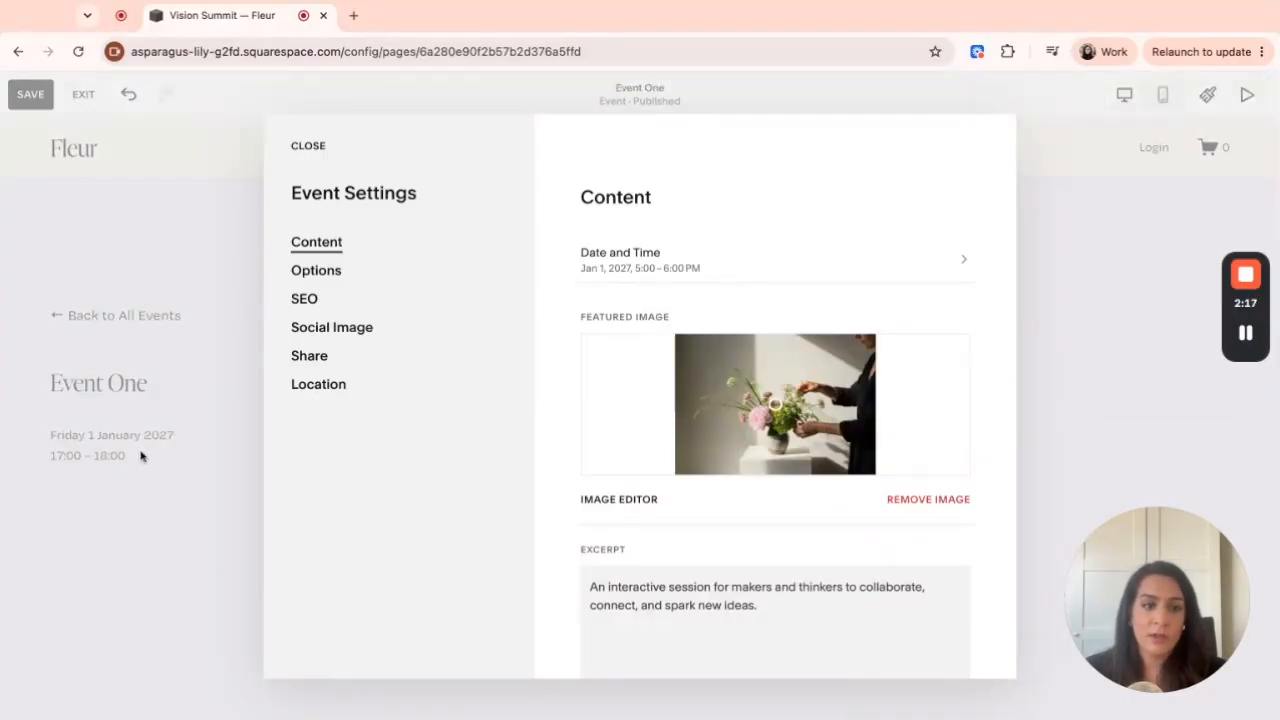
click(679, 264)
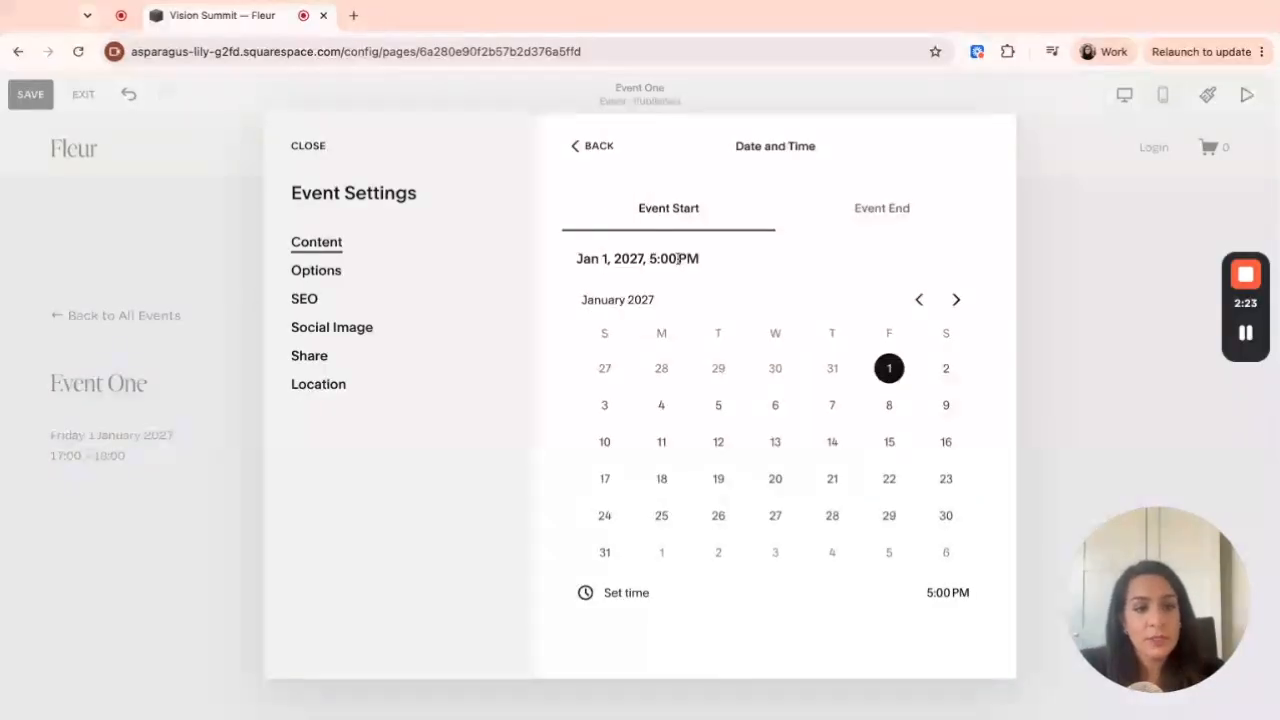
click(921, 311)
click(921, 311)
click(921, 311)
click(921, 311)
click(921, 311)
click(921, 311)
click(921, 311)
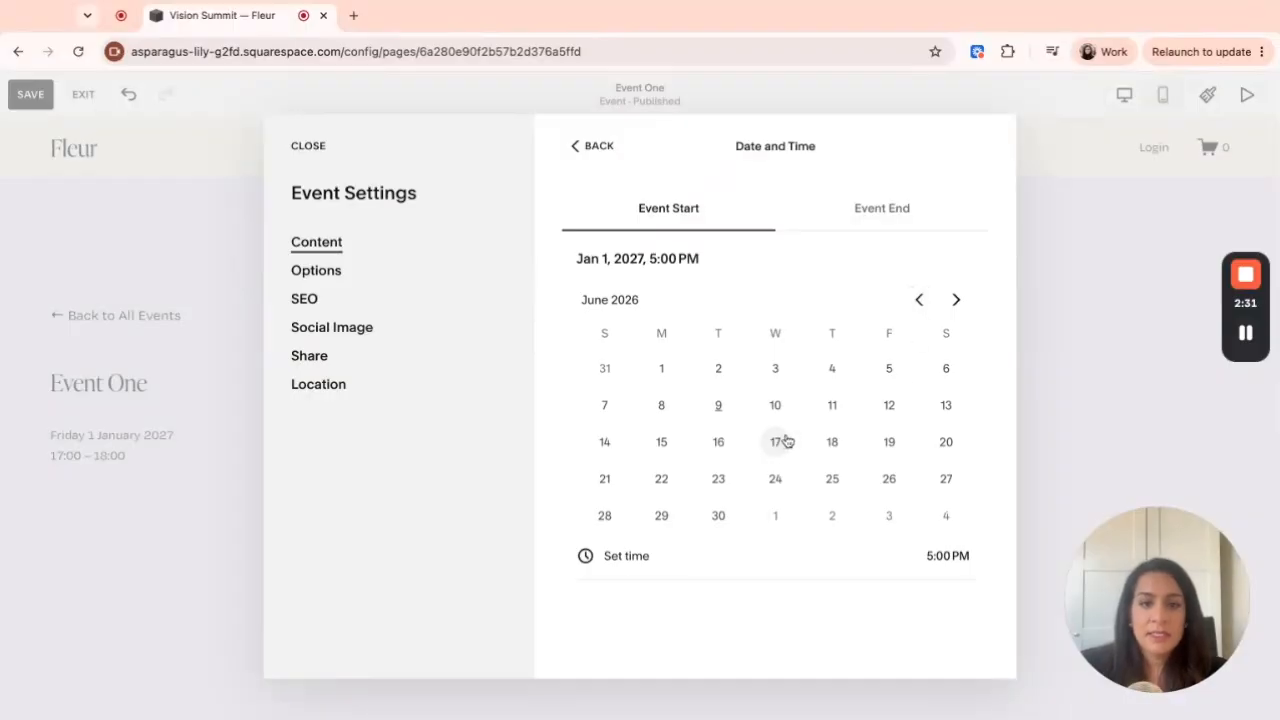
click(889, 408)
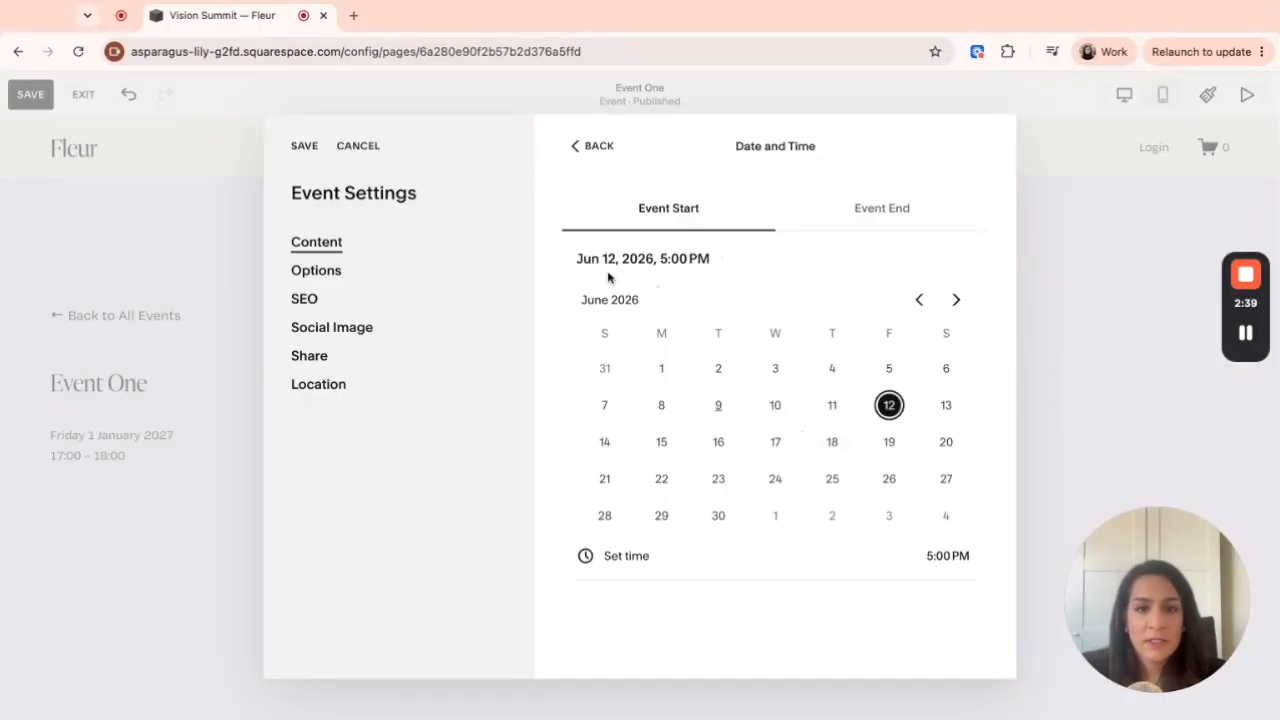
click(933, 562)
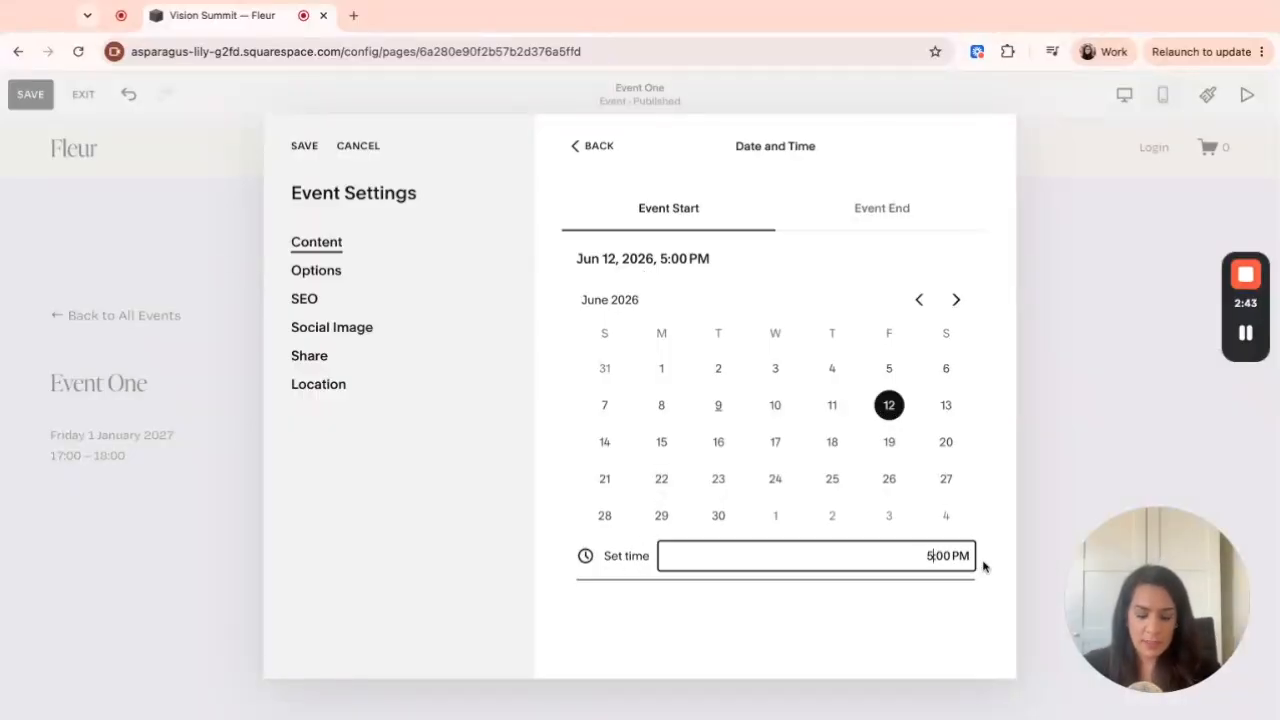
key(BackSpace)
text(7)
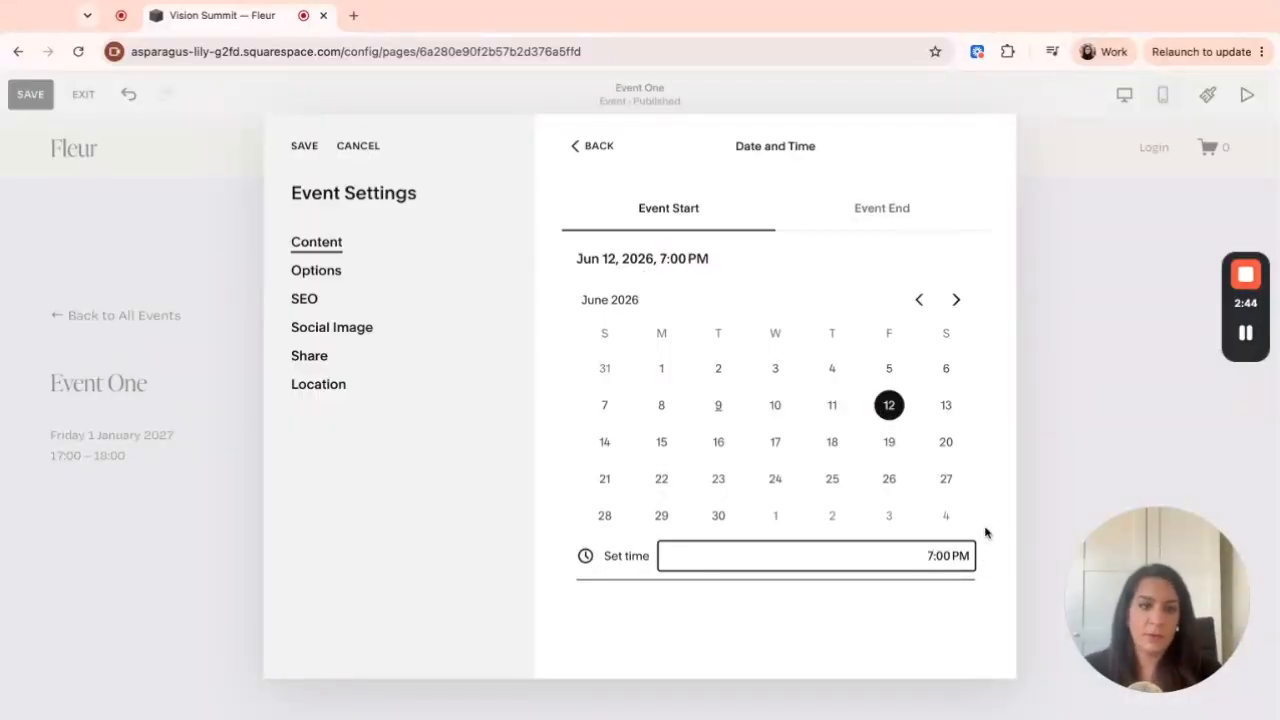
- Set Event One's end date and time to Jun 12, 2026, 9:00 PM
click(898, 222)
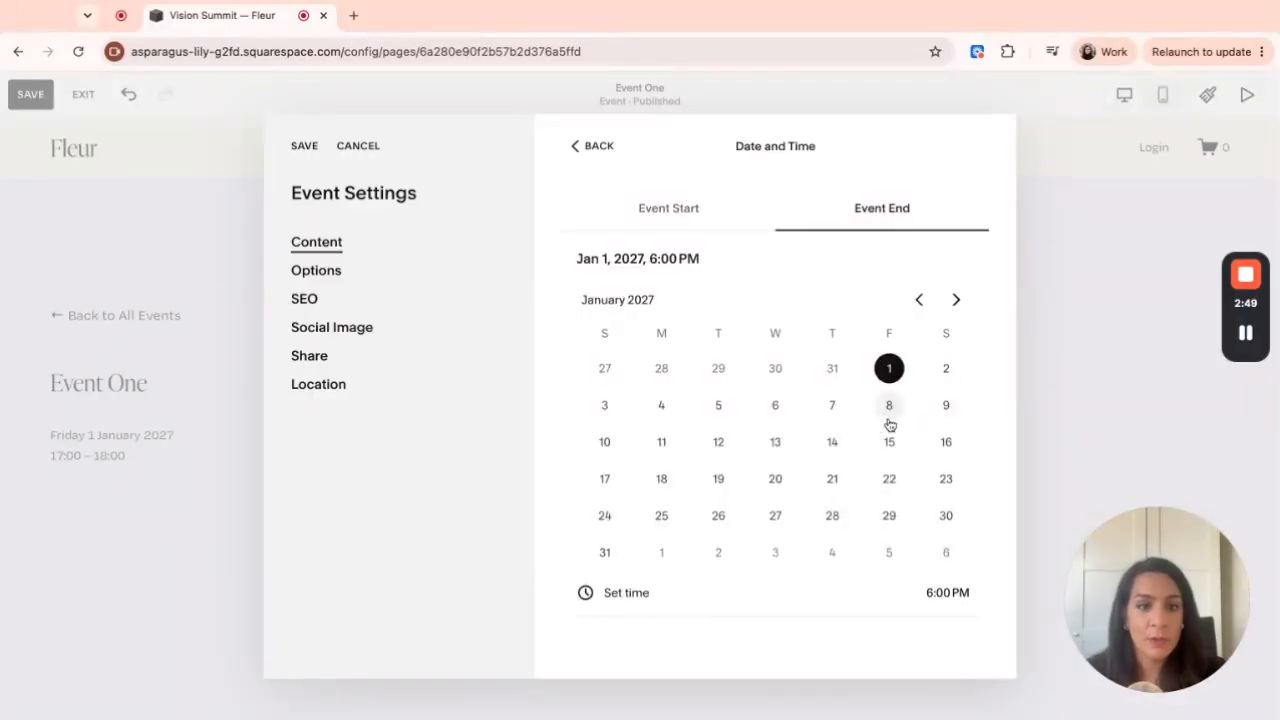
click(920, 300)
click(920, 300)
click(920, 300)
click(920, 300)
click(920, 300)
click(920, 300)
click(920, 300)
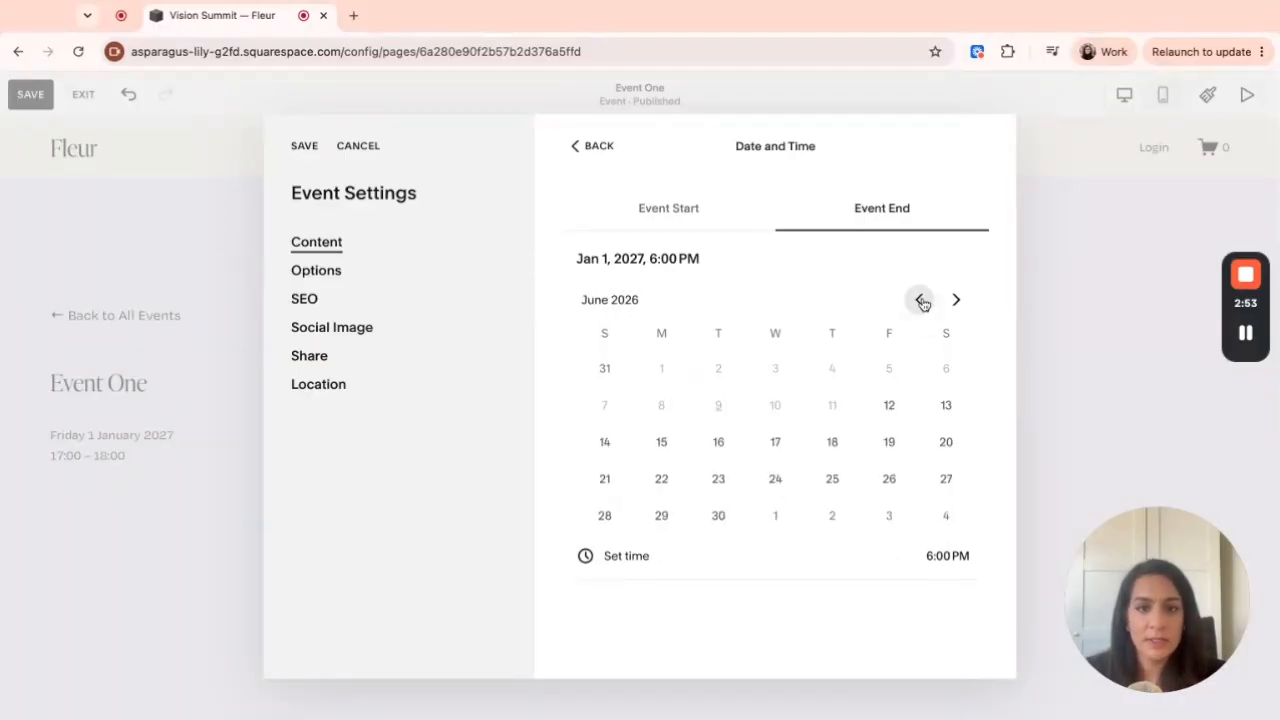
click(889, 405)
click(946, 556)
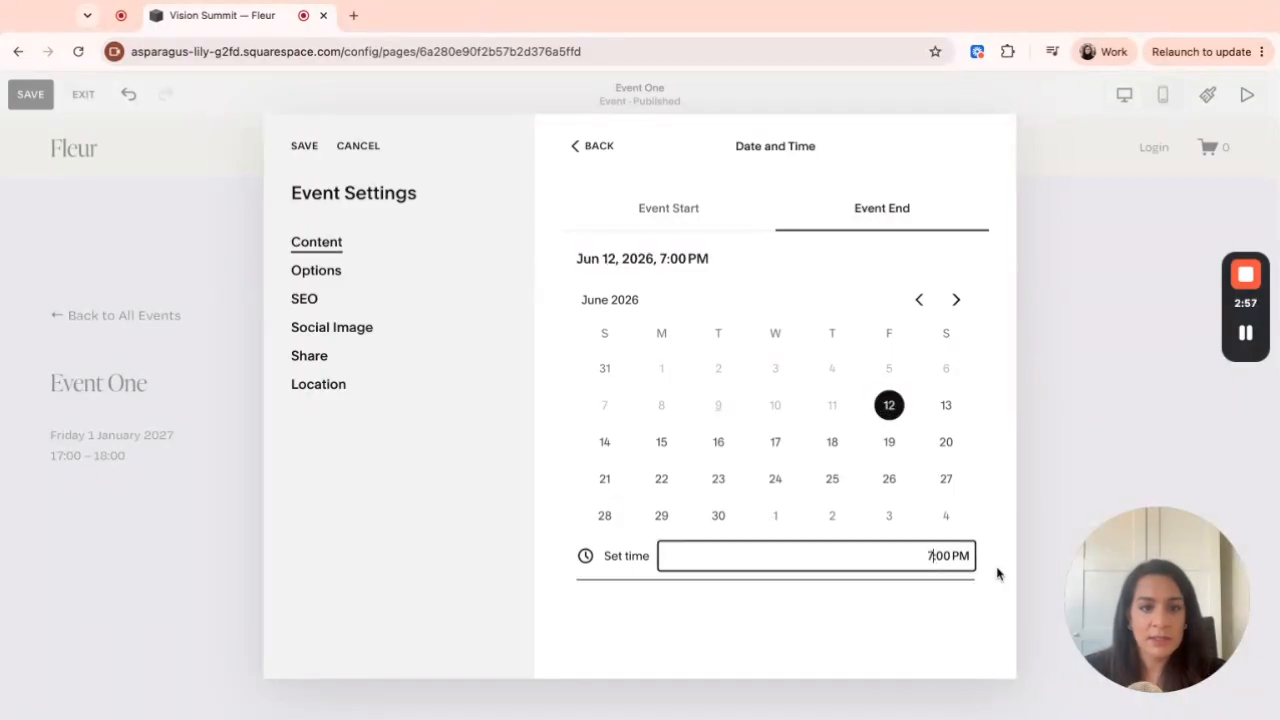
text(9)
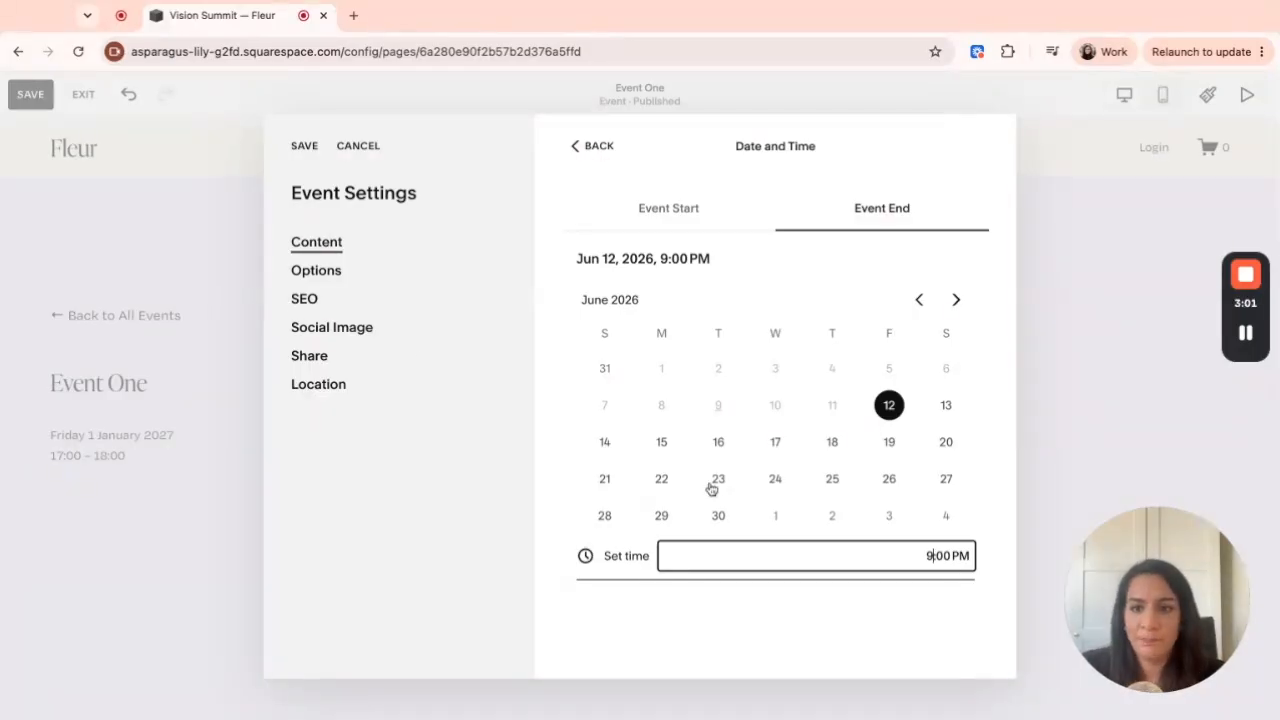
- Save the event settings and the edited event page, and leave editing mode
click(304, 148)
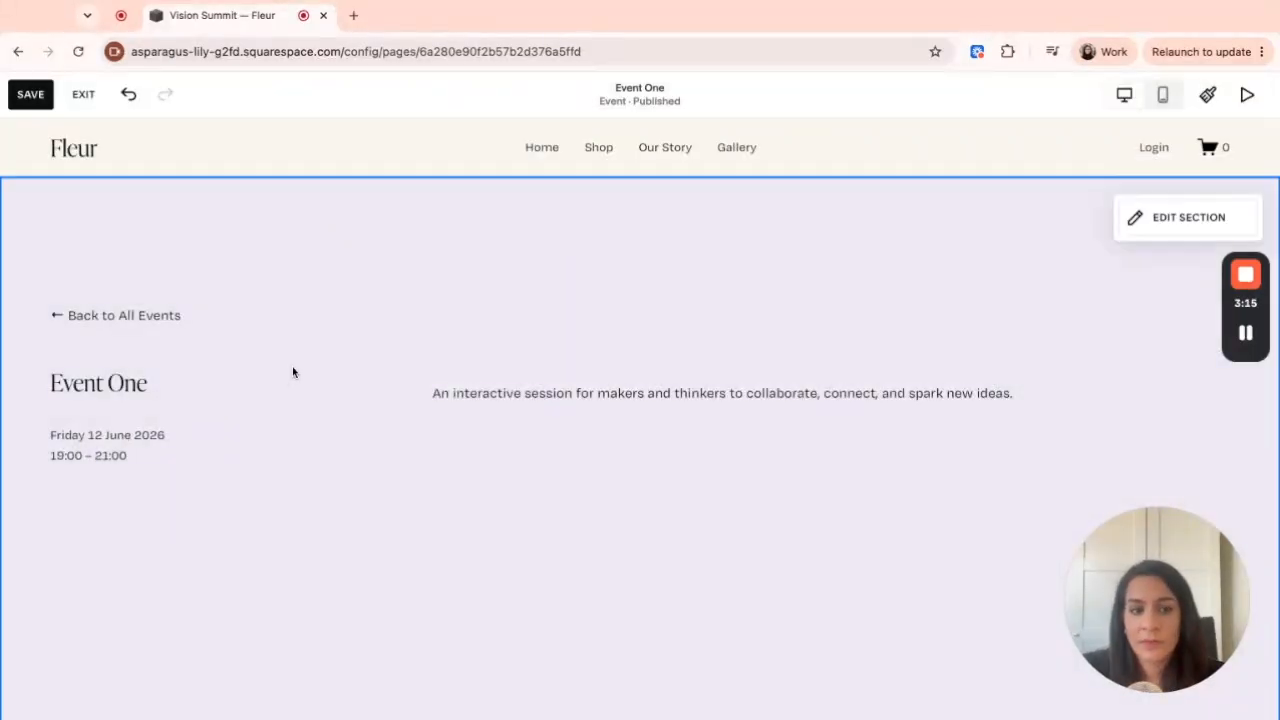
click(38, 104)
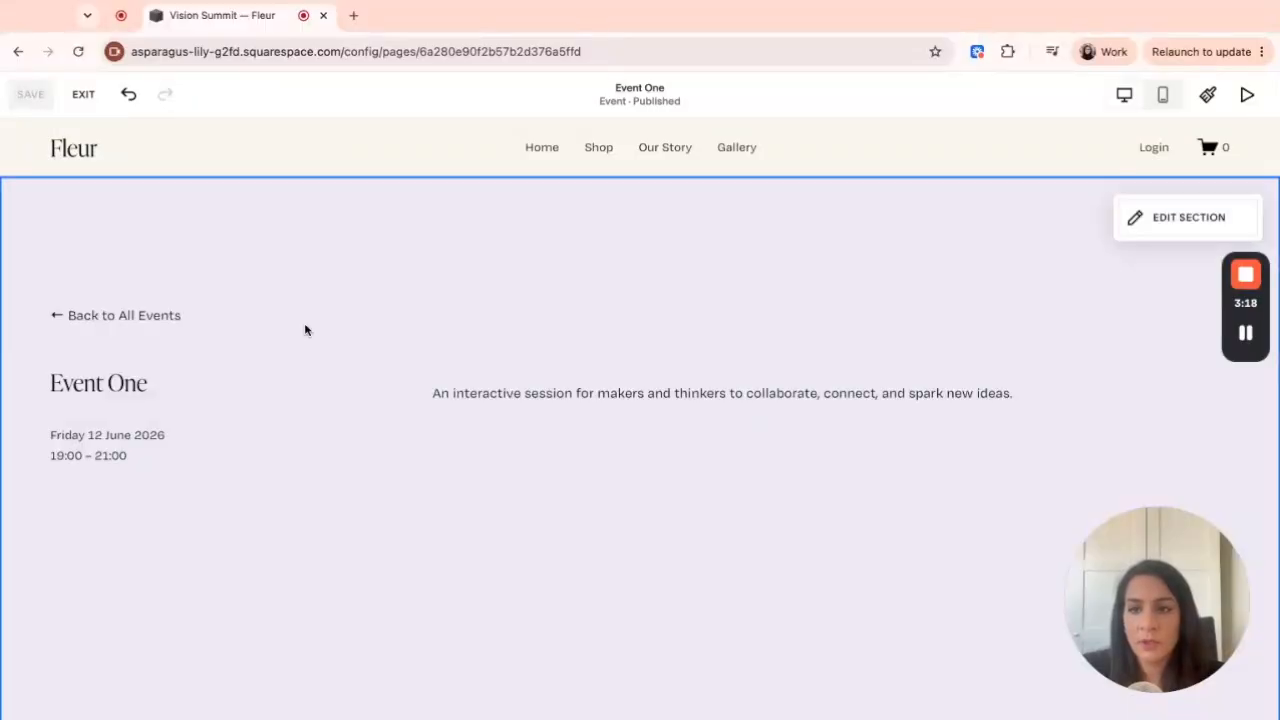
click(88, 95)
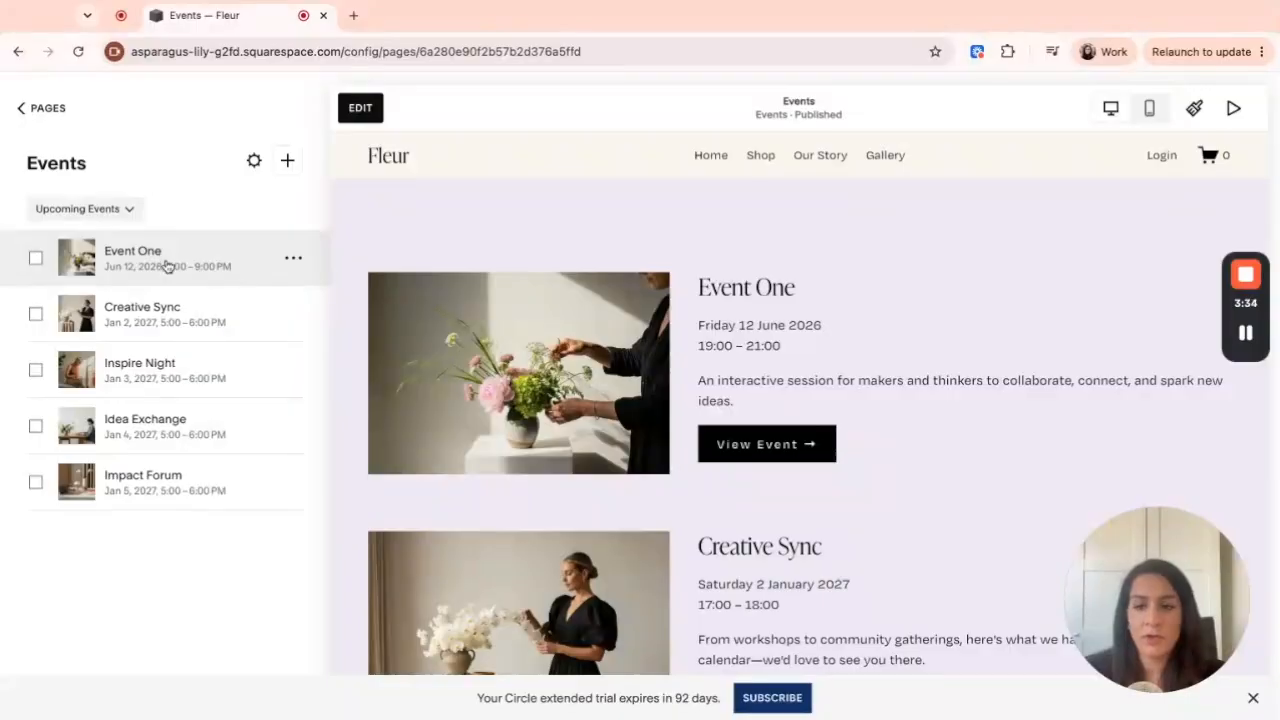
- Open Event One's settings from the events list and remove its featured image
click(299, 262)
click(299, 296)
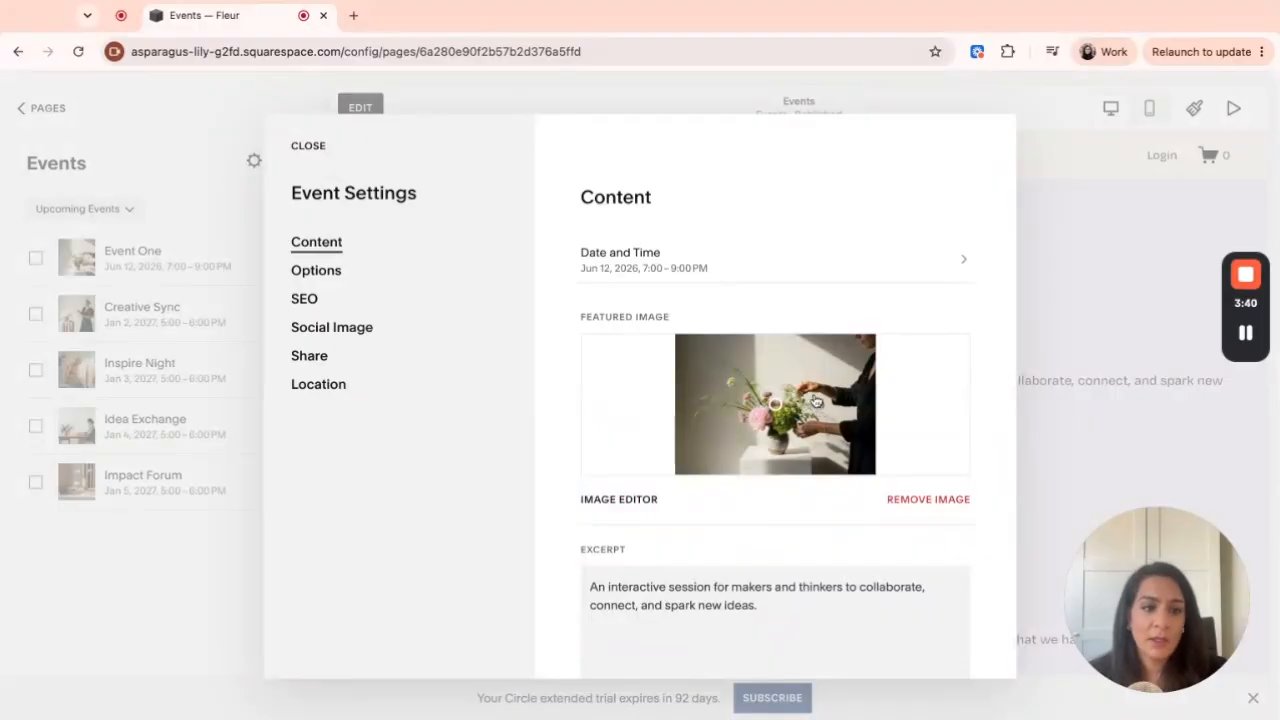
click(908, 500)
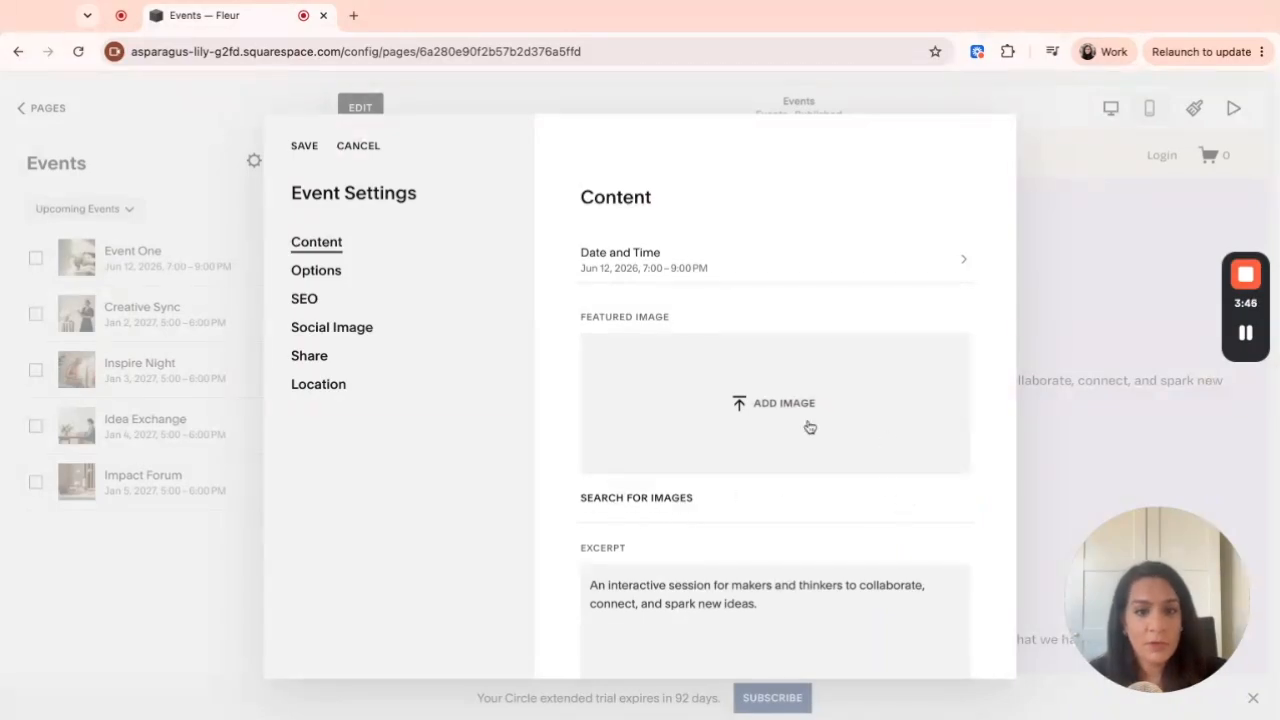
- Search the stock images for "flowers" and add the pink bouquet photo as Event One's featured image
click(632, 513)
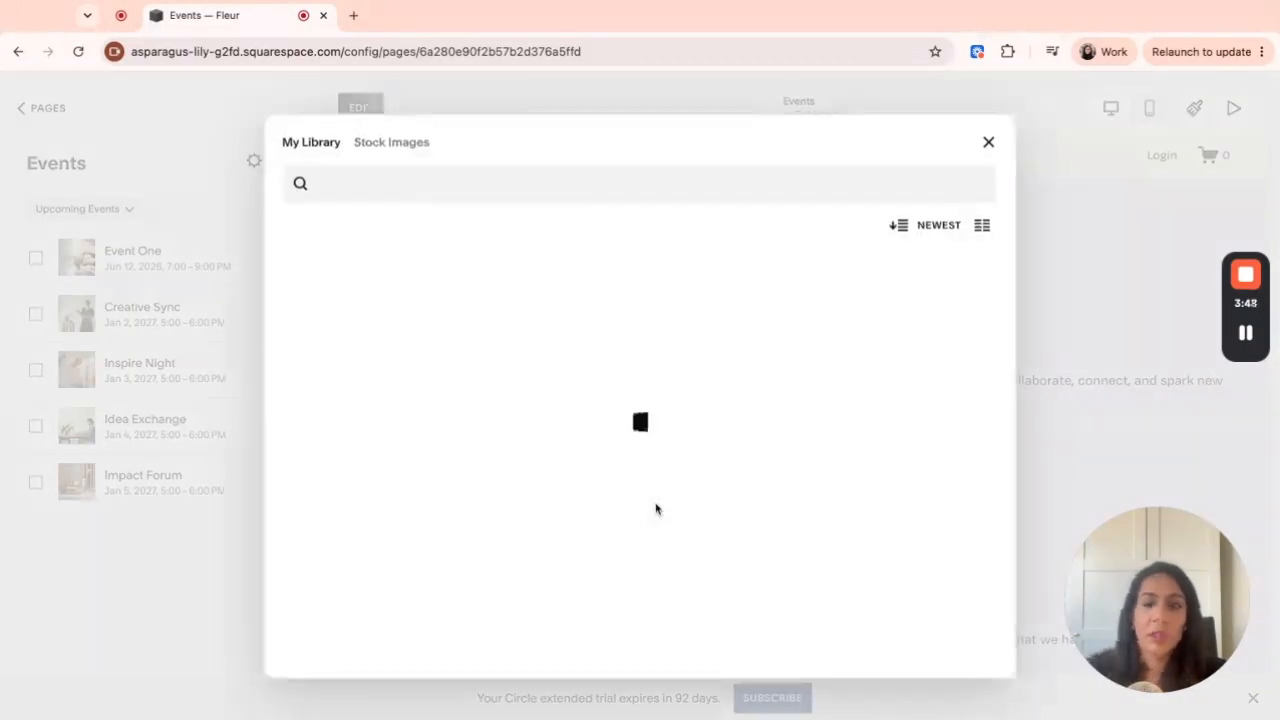
click(401, 150)
click(420, 176)
text(flowers)
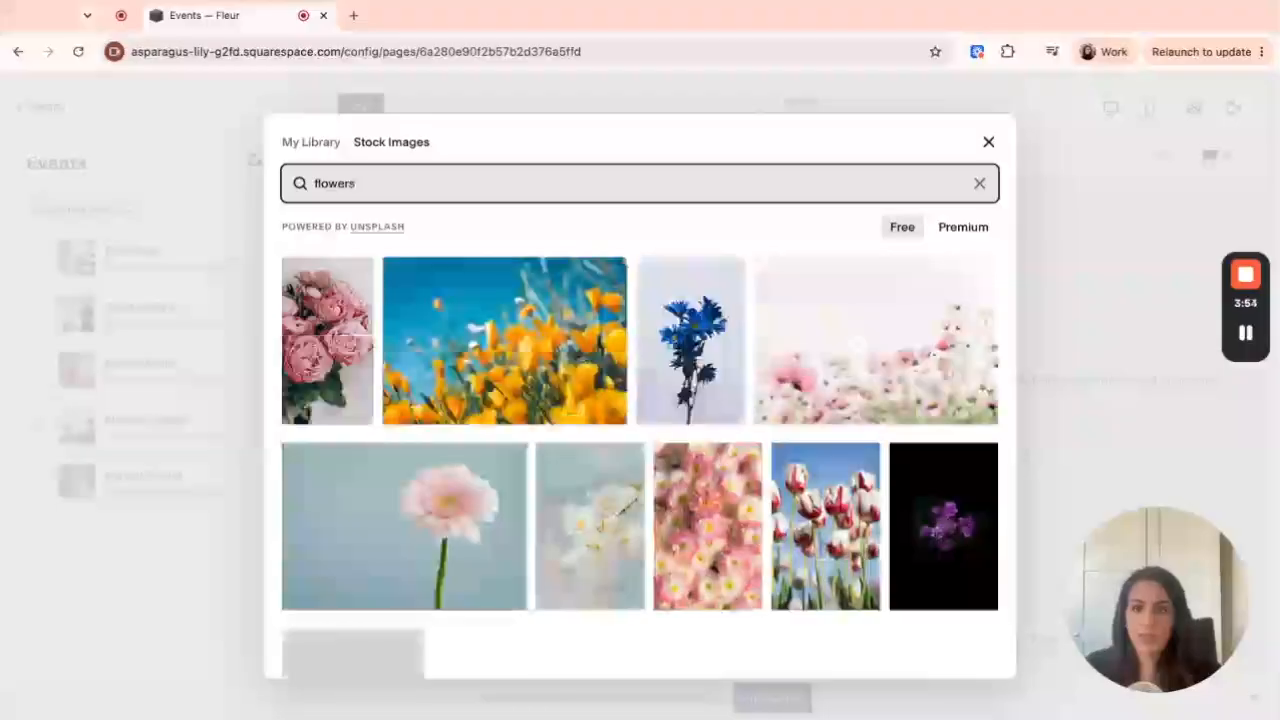
click(330, 335)
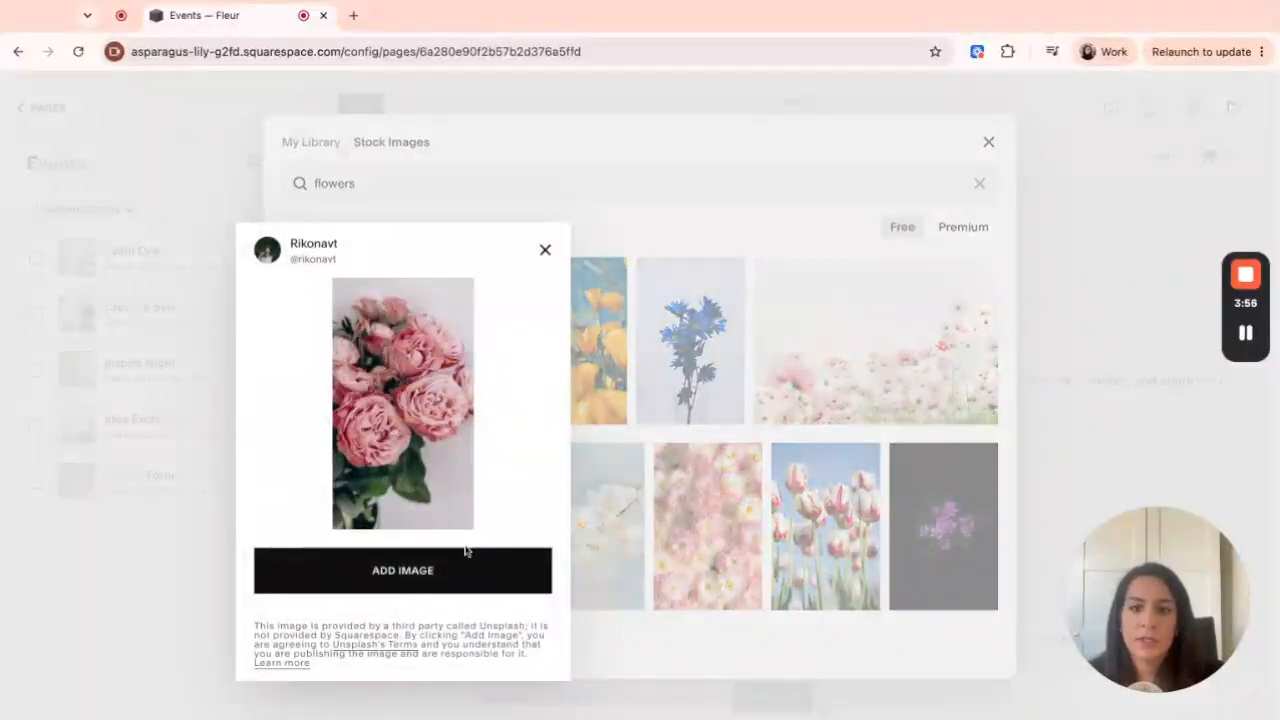
click(475, 568)
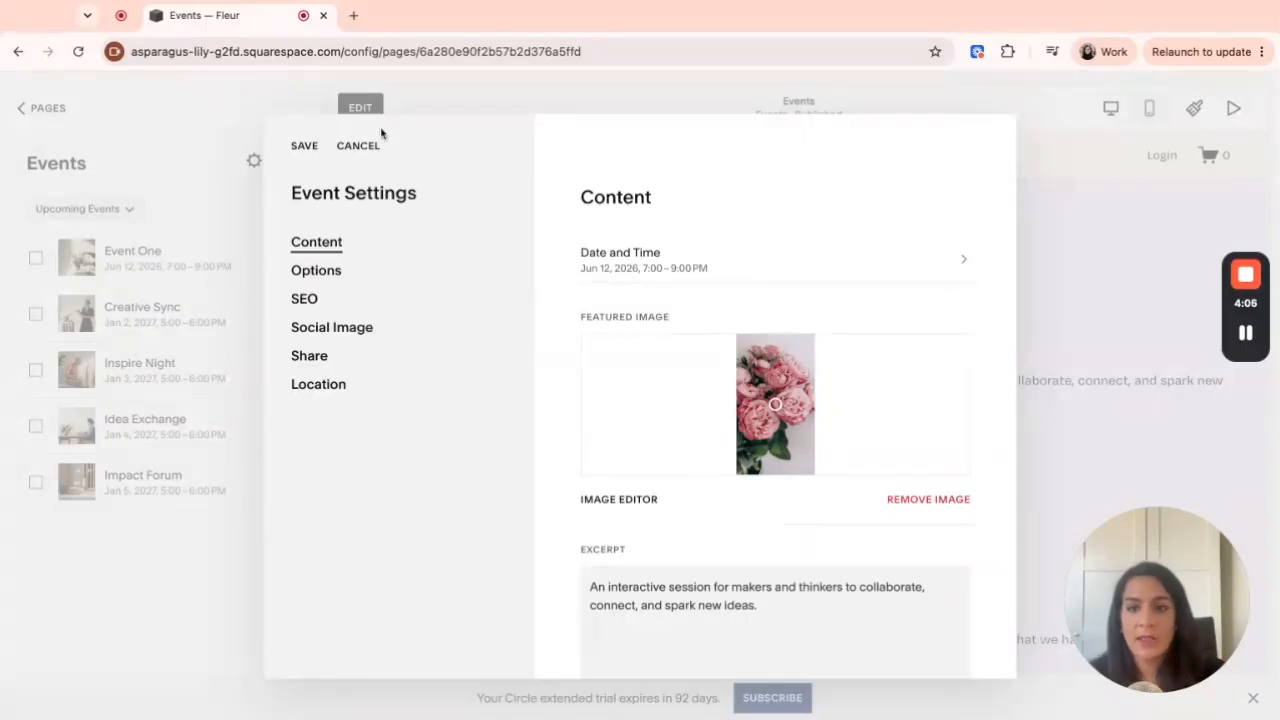
- Save Event One's settings and review the event listings on the Events page
click(304, 148)
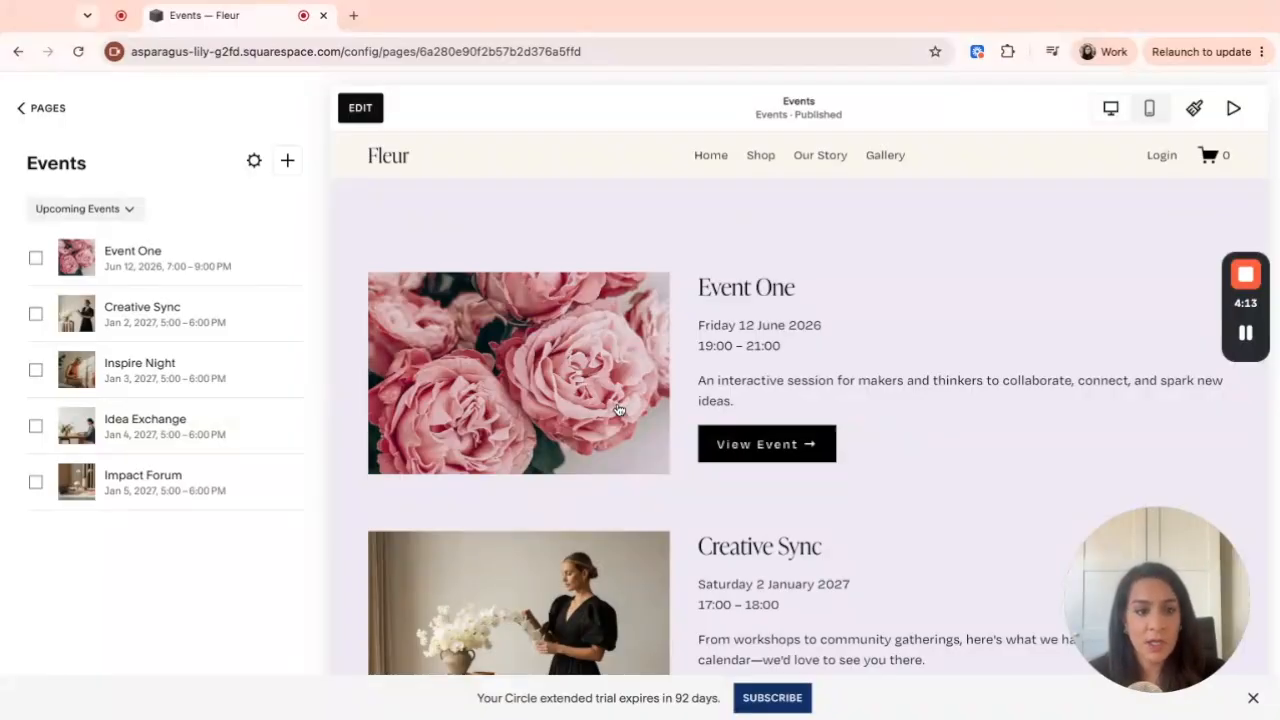
scroll(732, 552, down, 1)
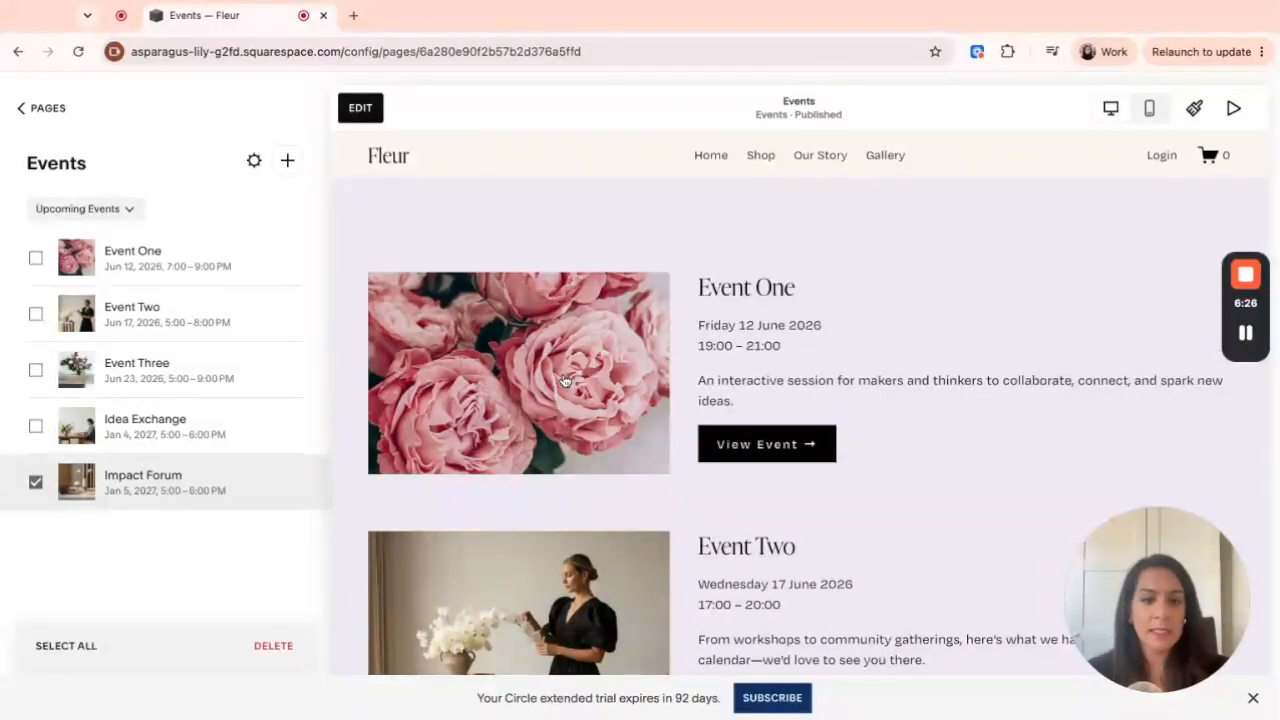
scroll(800, 420, down, 1)
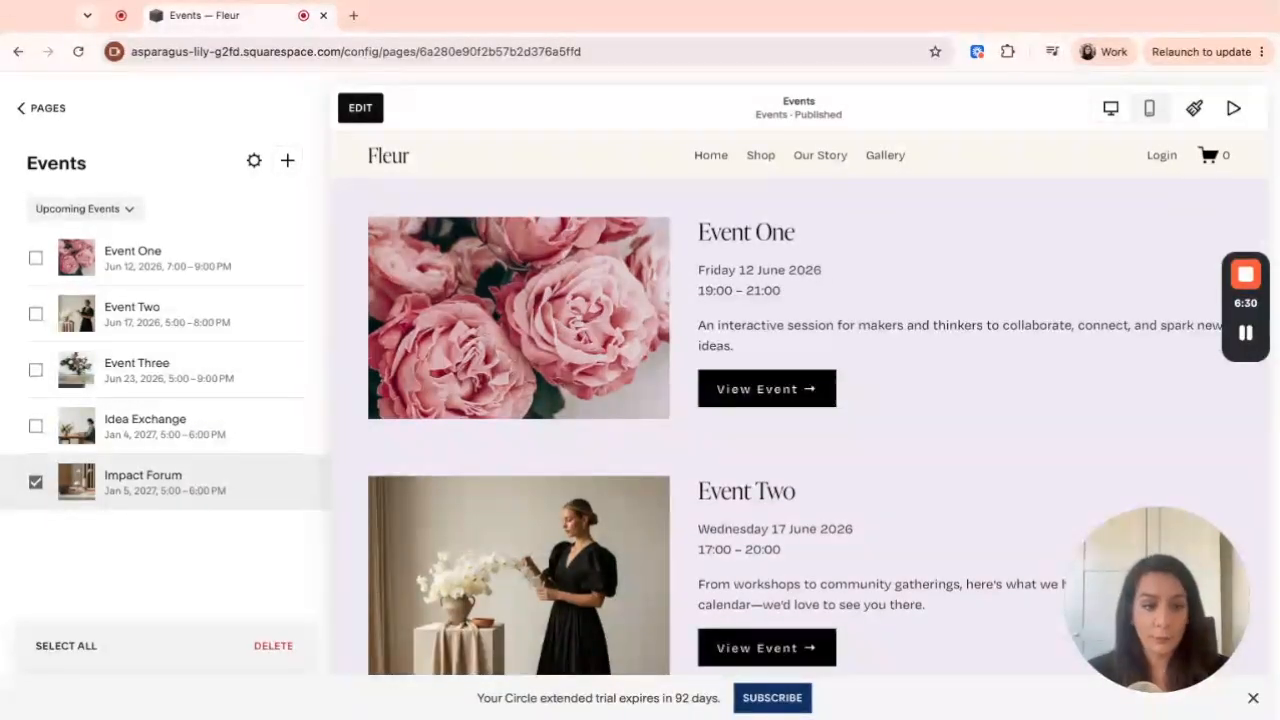
scroll(795, 427, down, 2)
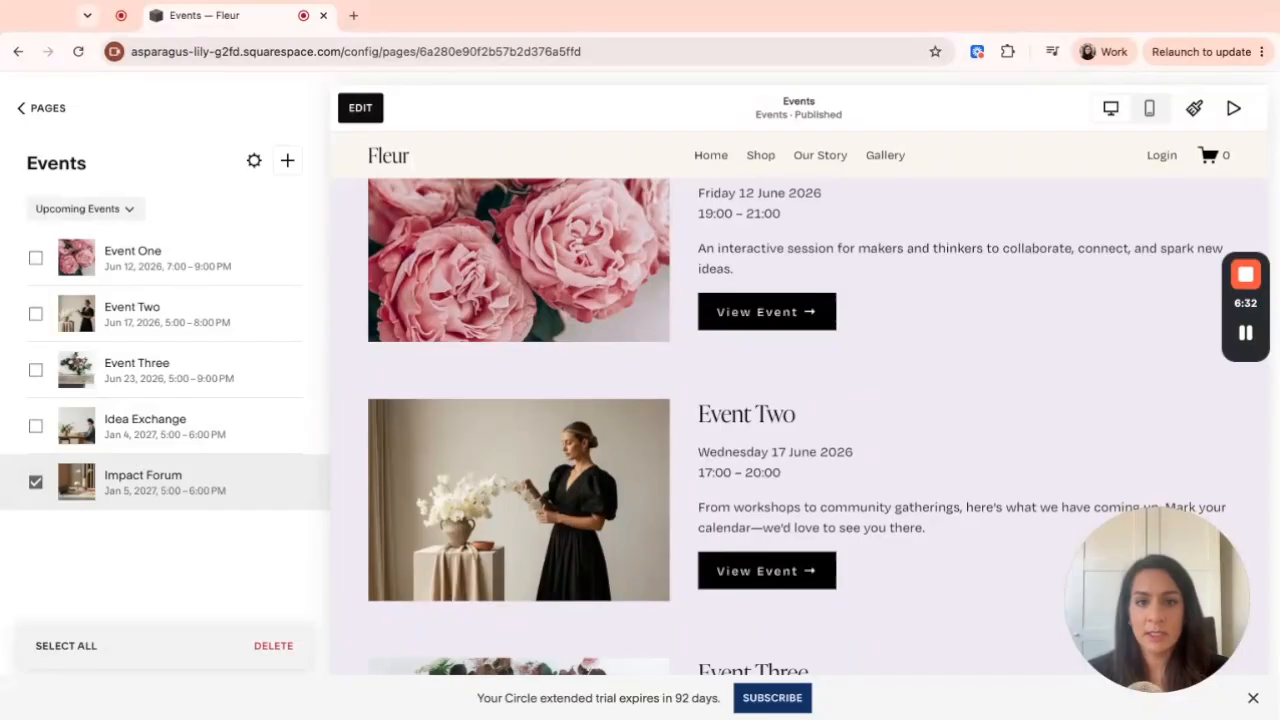
scroll(580, 370, up, 2)
scroll(572, 400, down, 4)
scroll(570, 403, down, 2)
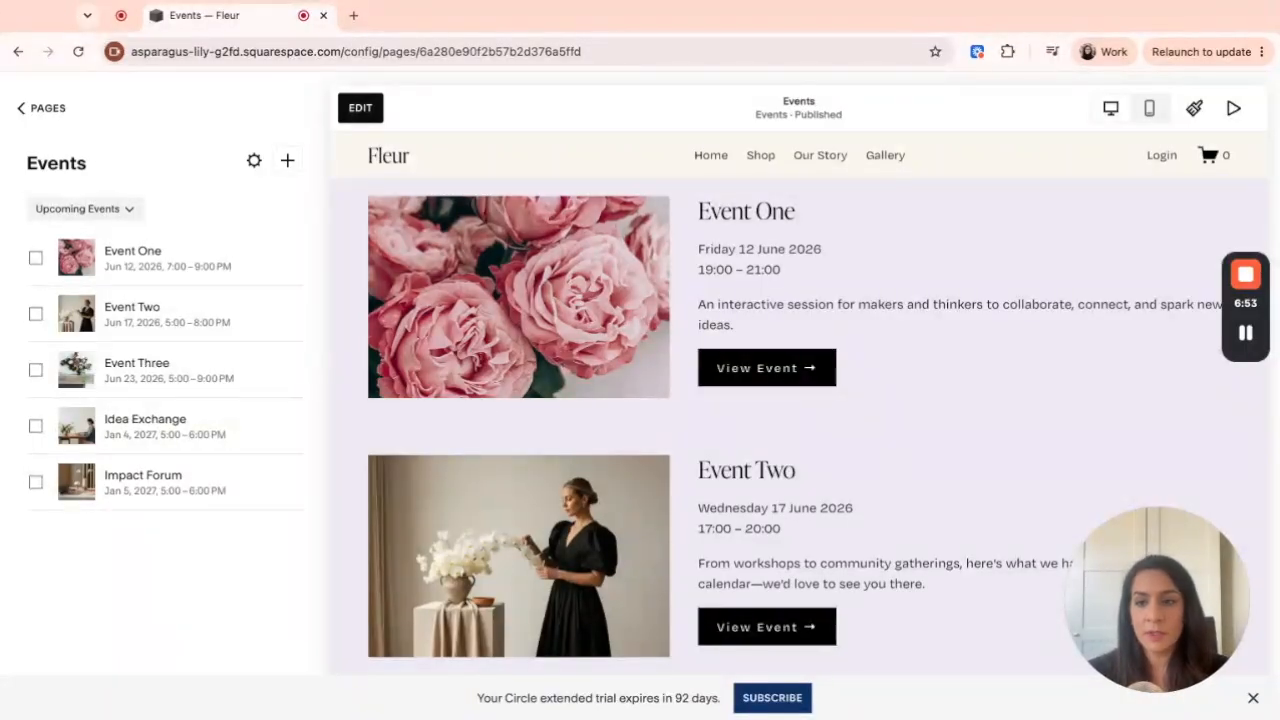
- Delete the Idea Exchange and Impact Forum sample events together from the events list
click(35, 428)
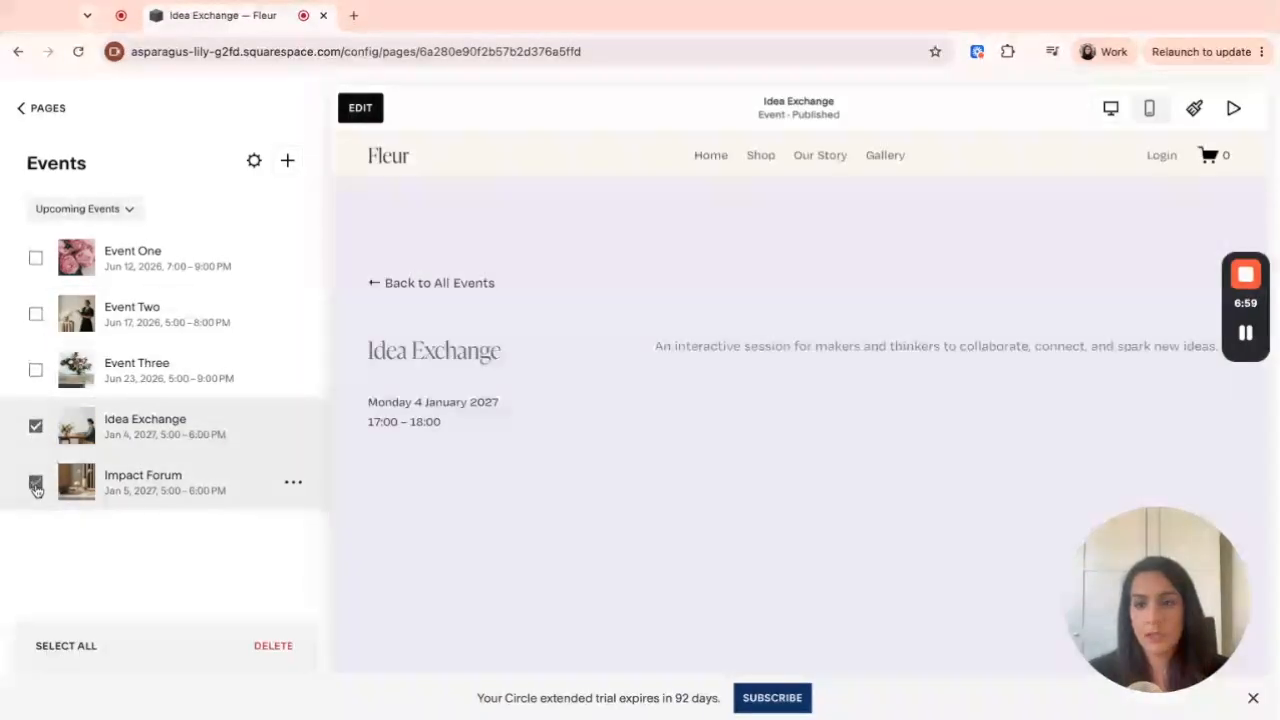
click(36, 485)
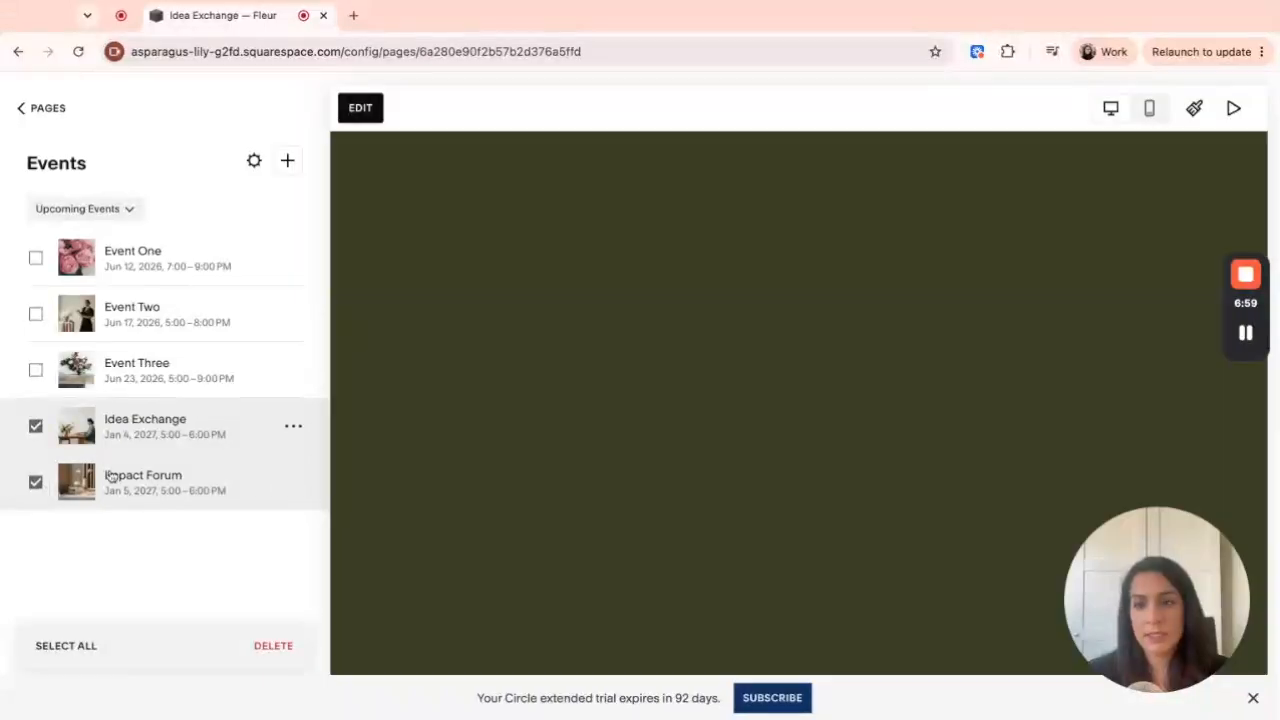
click(274, 647)
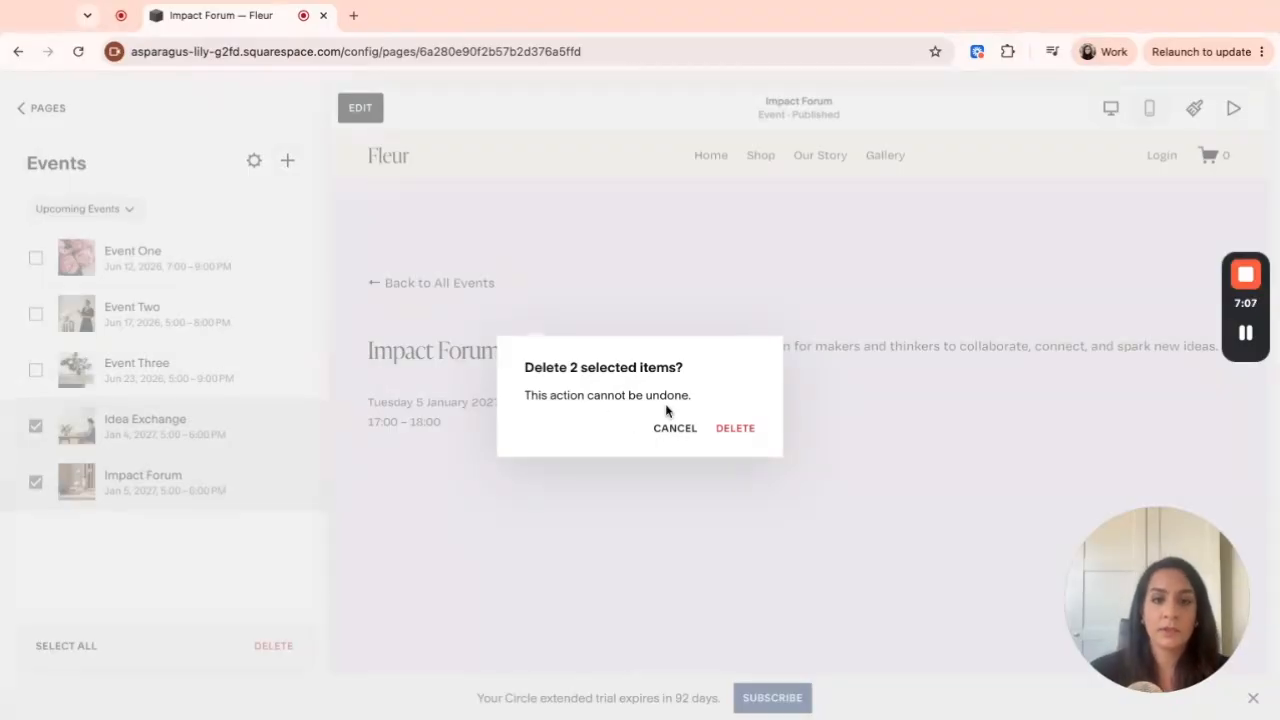
click(740, 431)
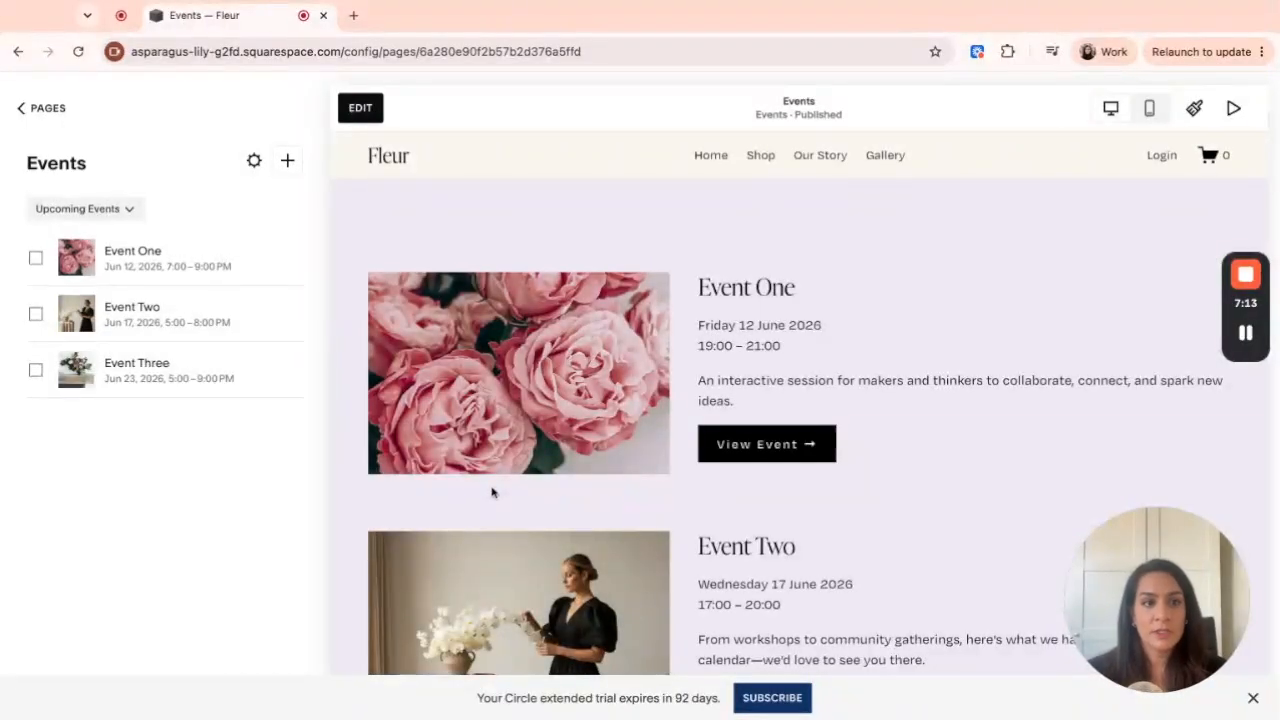
scroll(491, 492, down, 4)
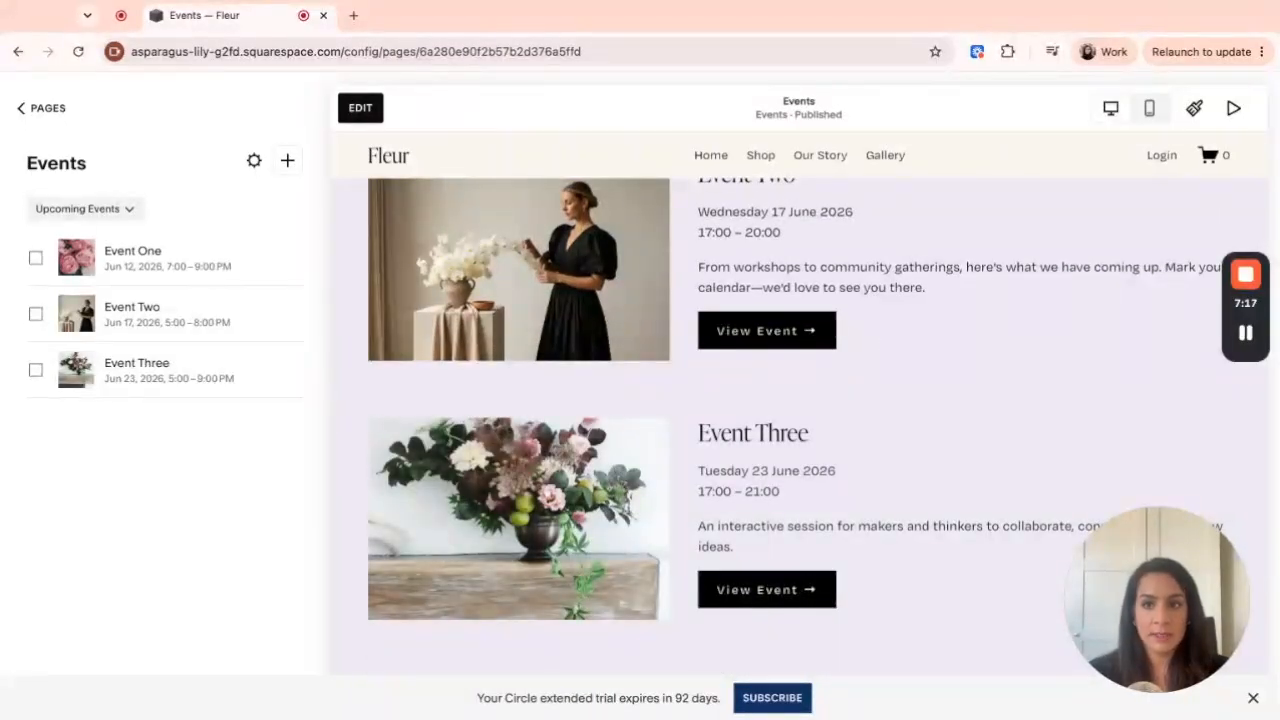
- Go to the site's Home page and open it for editing
click(398, 160)
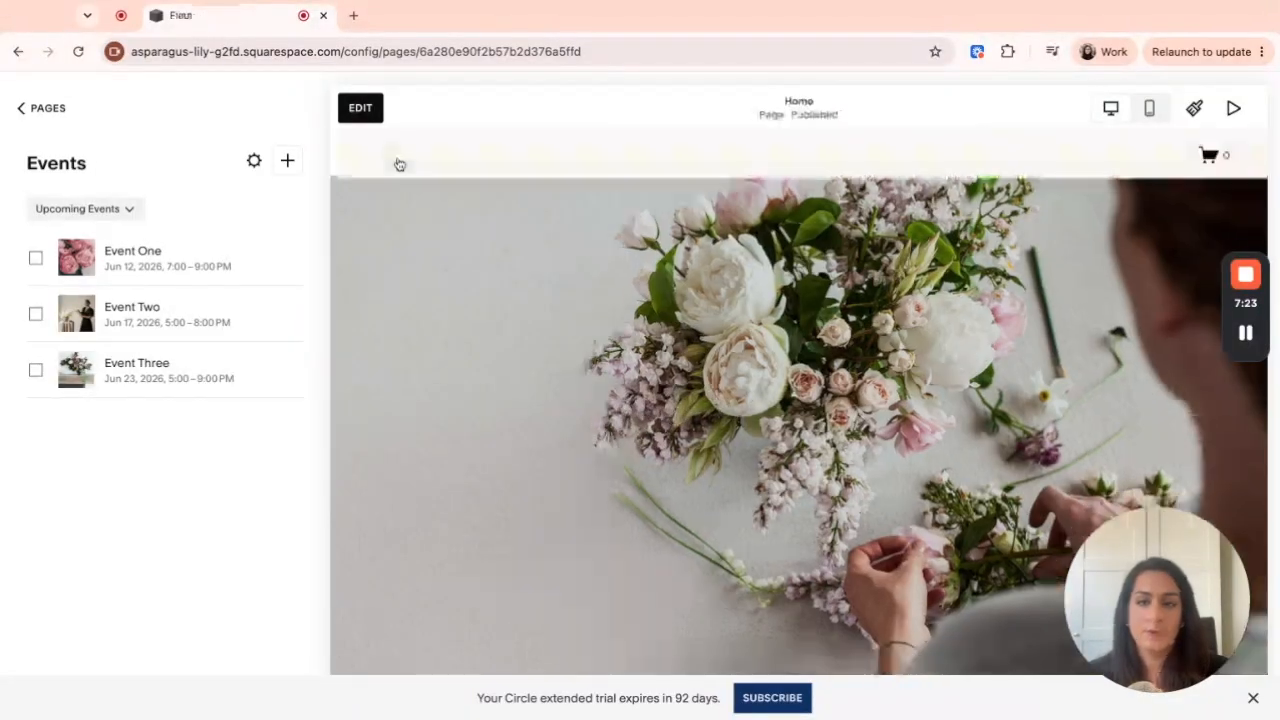
scroll(546, 372, down, 7)
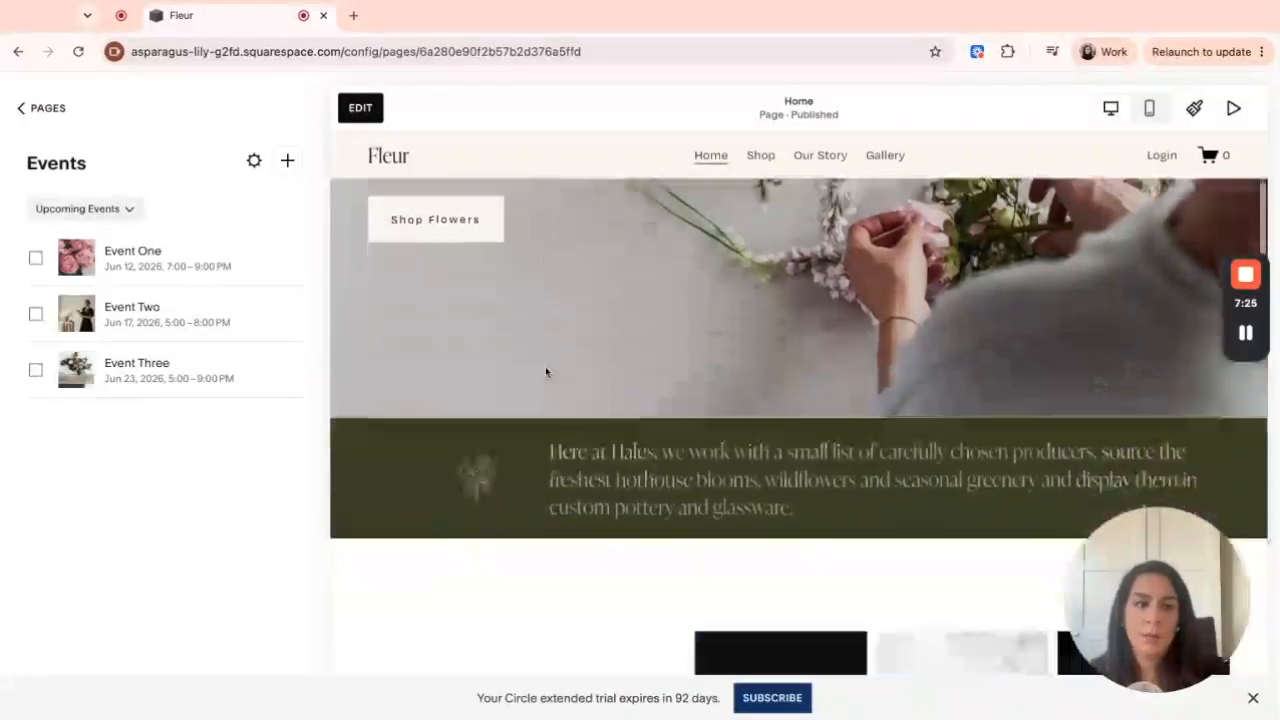
scroll(546, 372, down, 8)
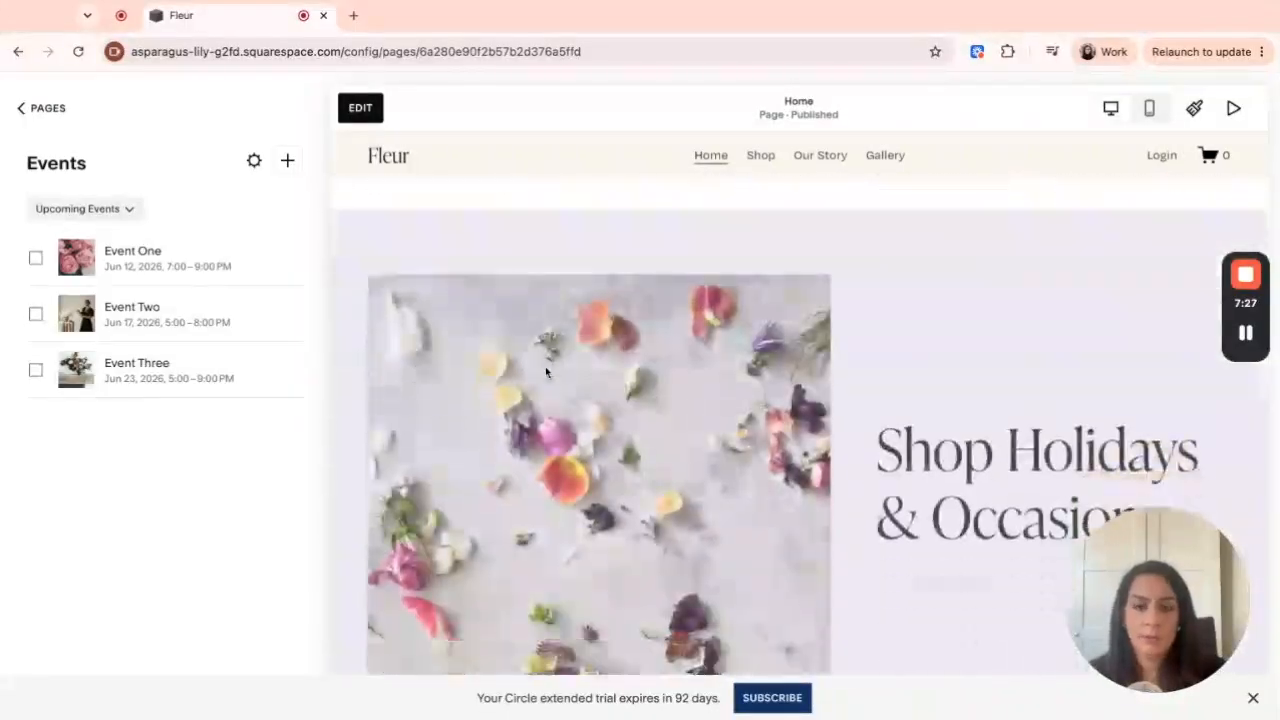
click(360, 108)
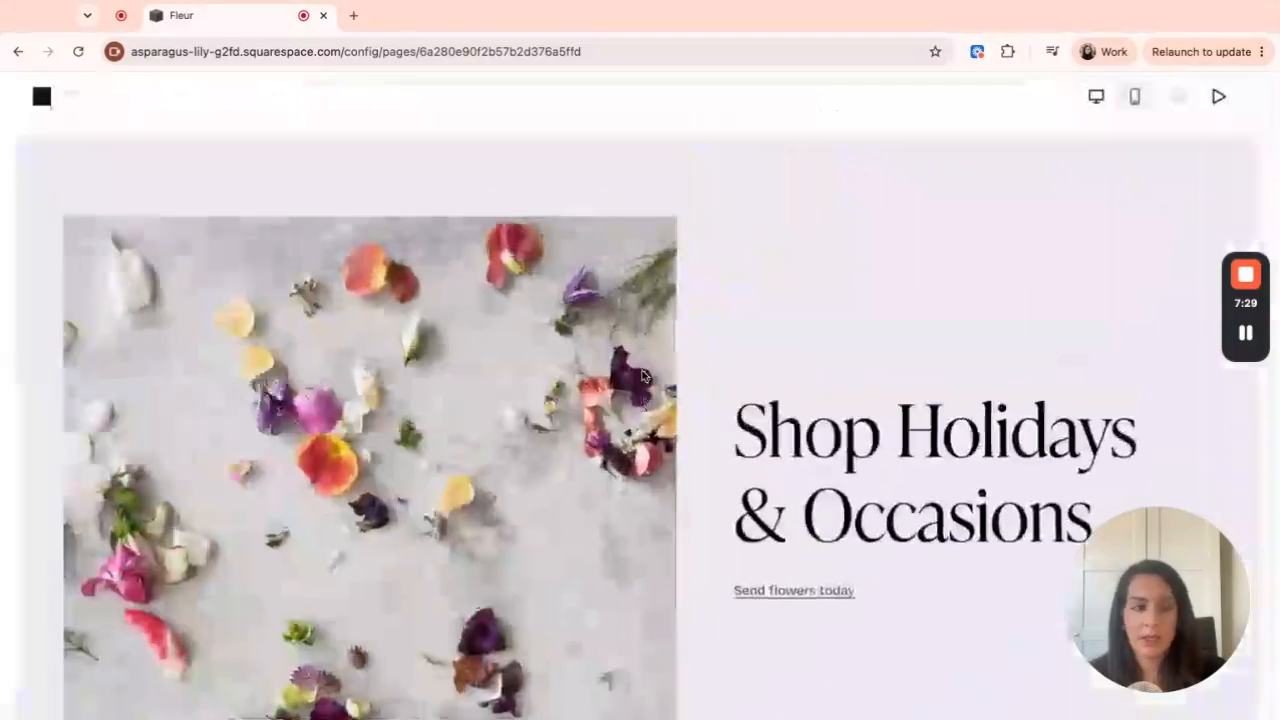
- Add a blank section to the Home page between the last gallery section and the site footer
scroll(650, 475, down, 10)
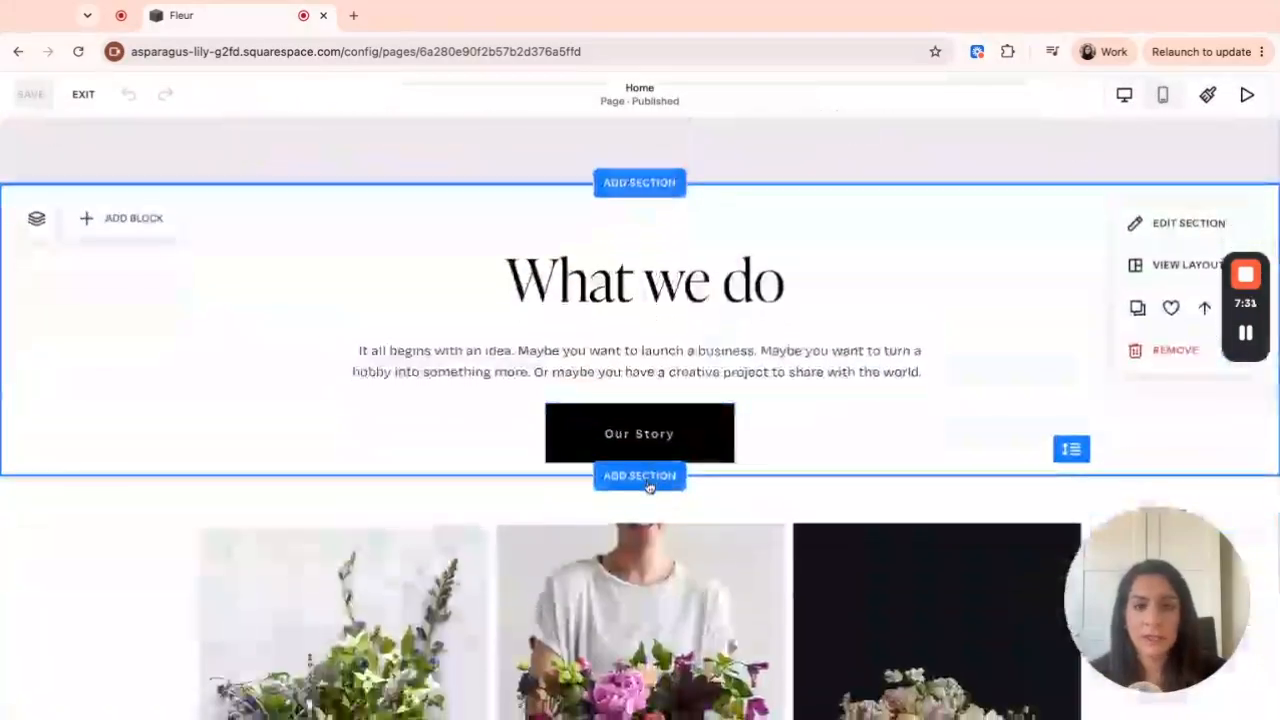
scroll(647, 482, down, 10)
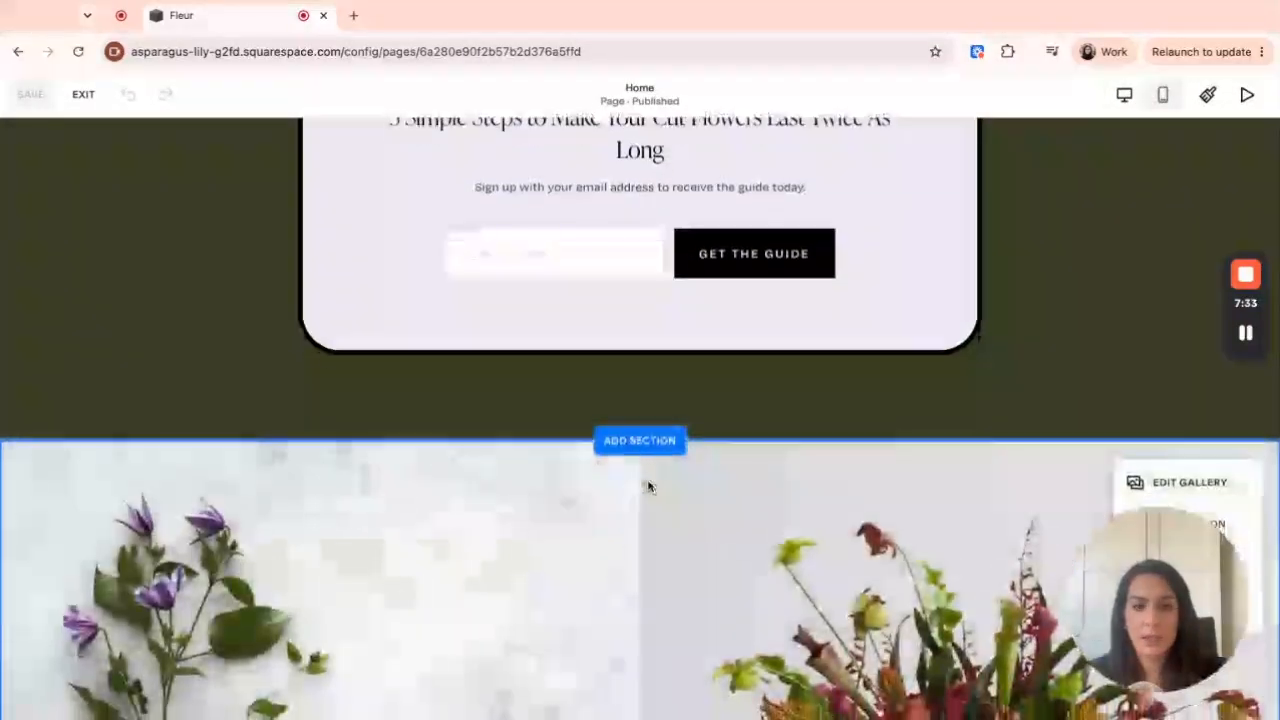
scroll(645, 465, down, 5)
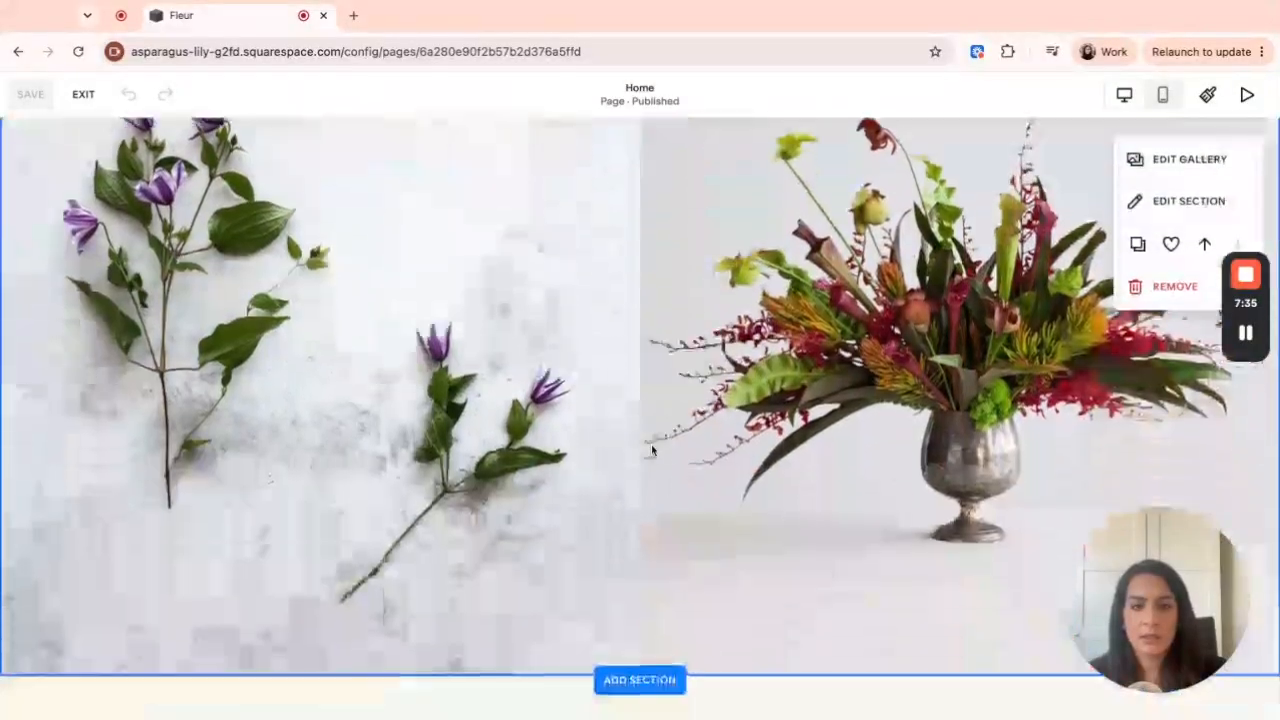
scroll(640, 551, down, 3)
scroll(640, 500, up, 2)
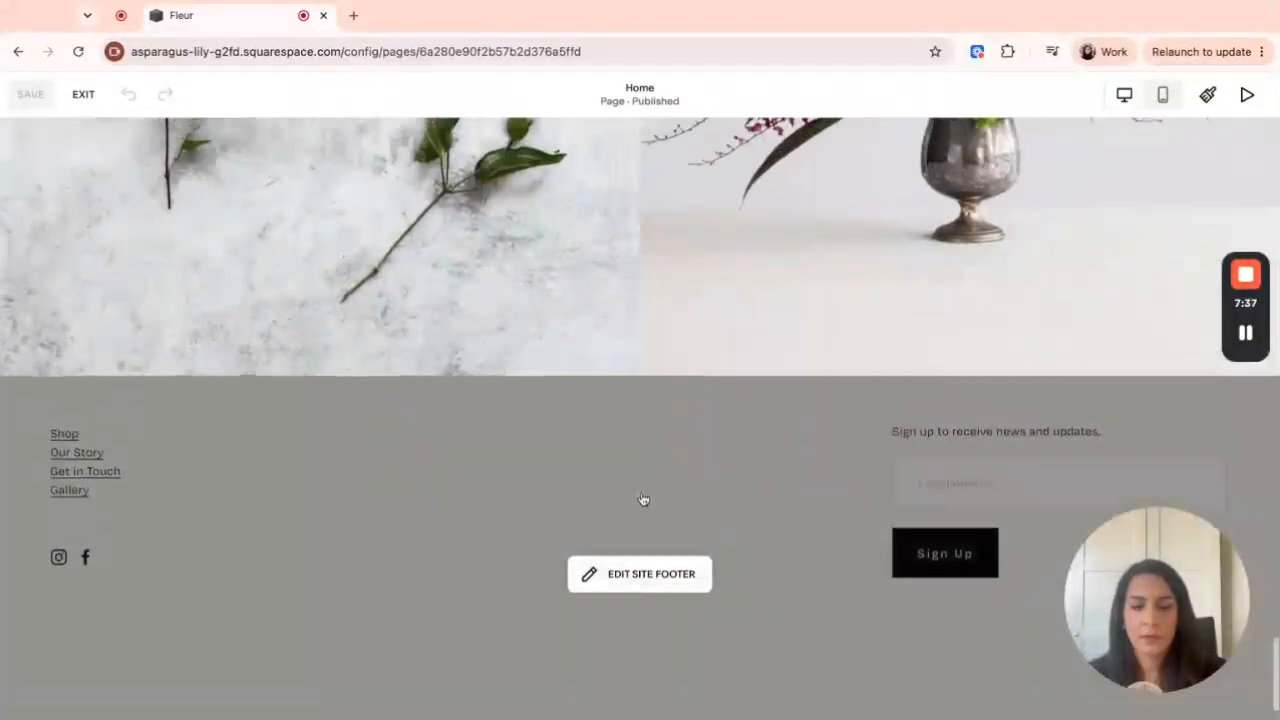
click(645, 456)
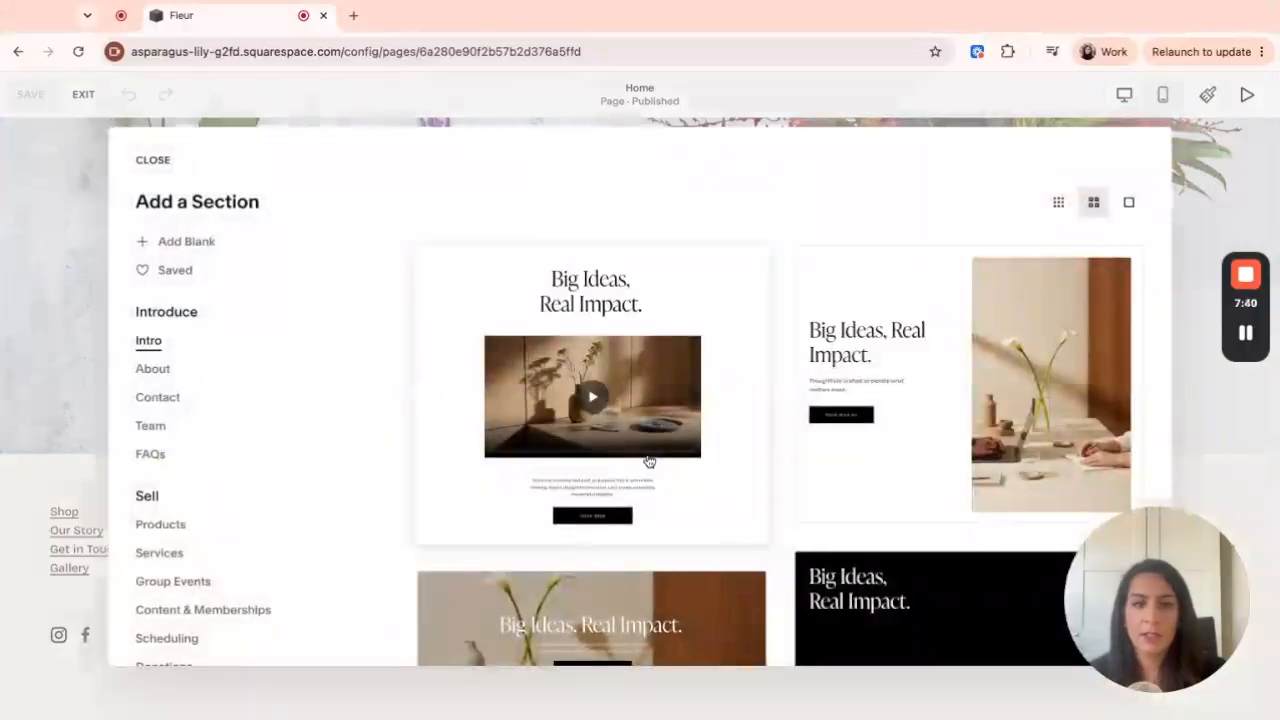
click(206, 243)
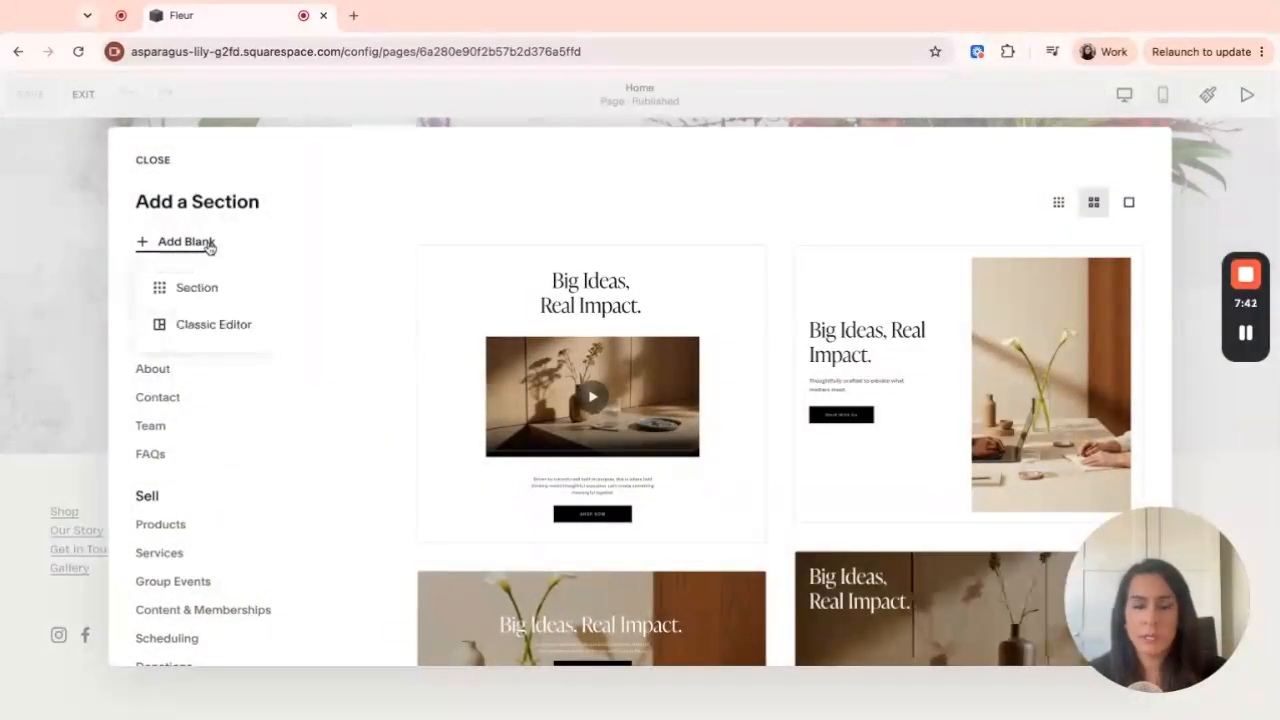
click(212, 288)
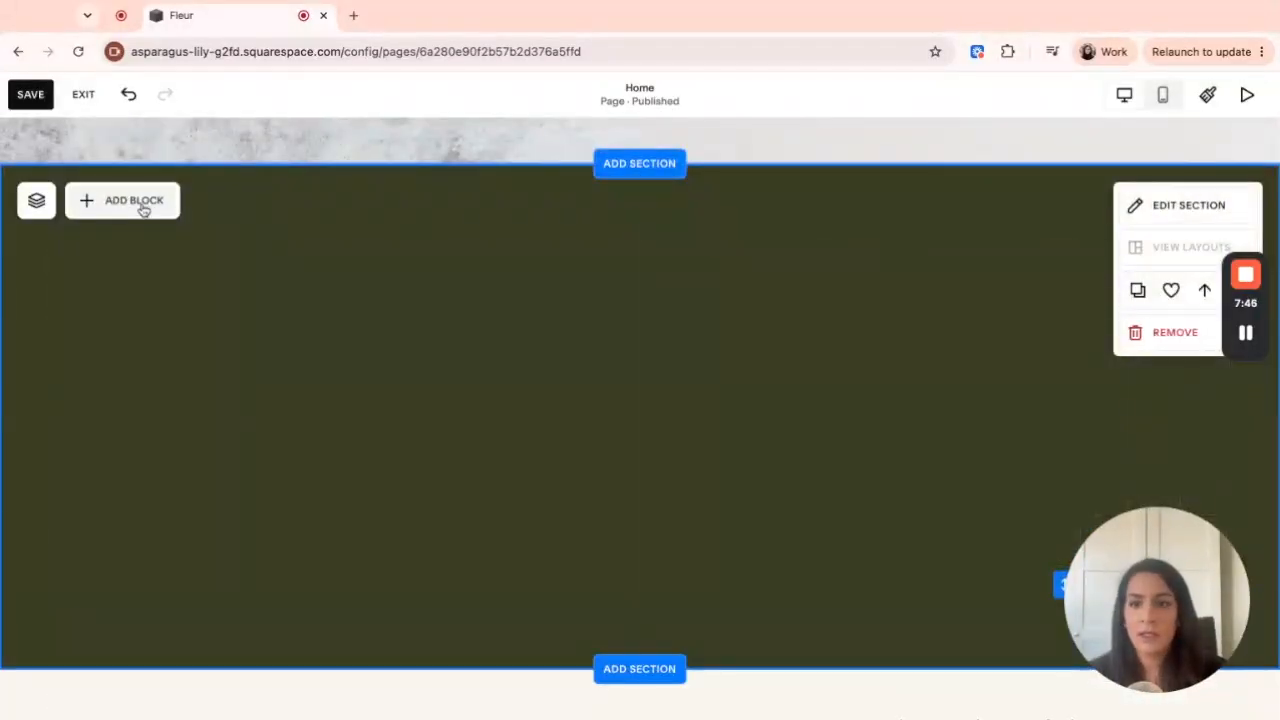
- Search the blocks for "cal" and add a Calendar block to the blank section
click(125, 205)
text(cal)
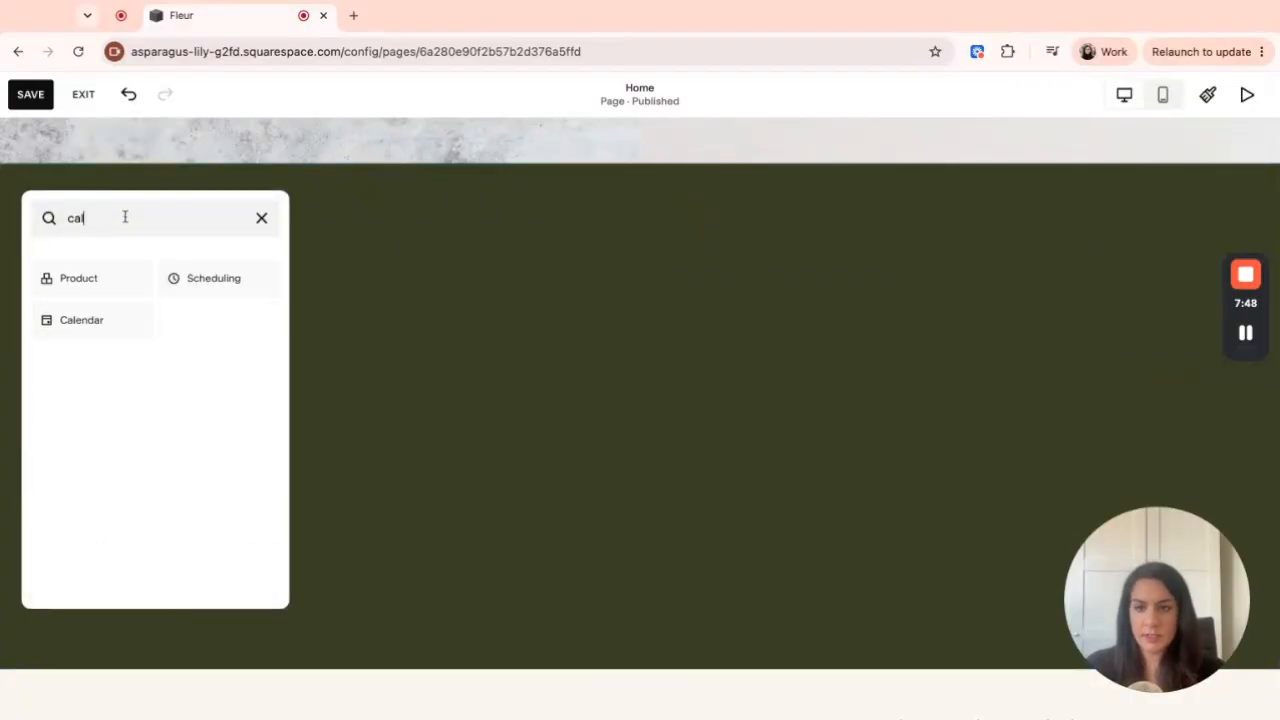
click(106, 323)
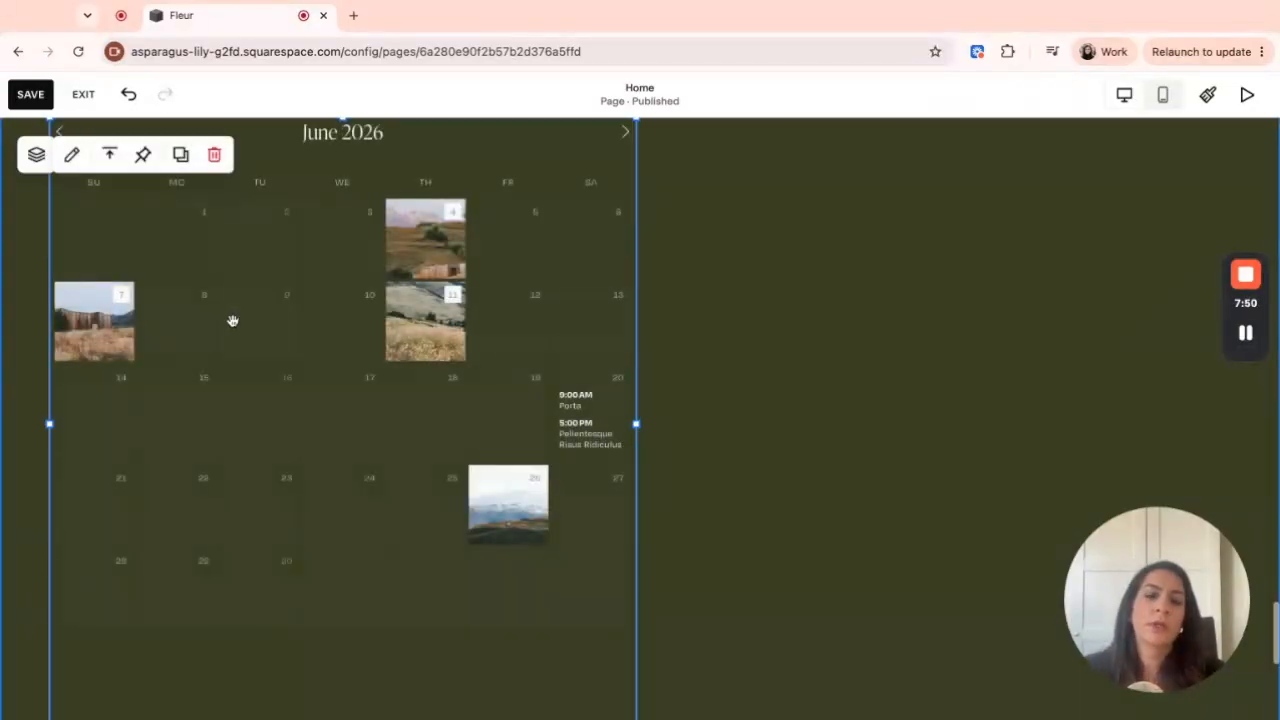
- Move the calendar block to the middle of the section and widen it on both sides to nearly fill the section
drag(234, 313, 531, 347)
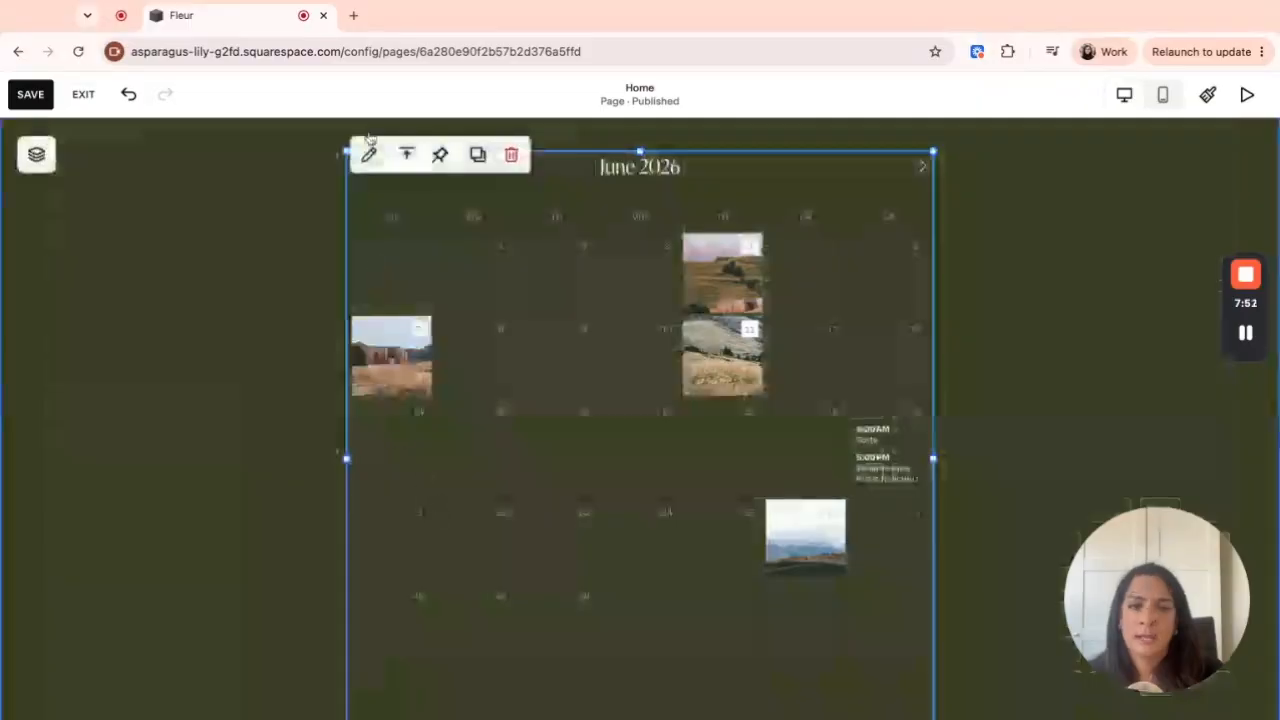
drag(347, 460, 149, 460)
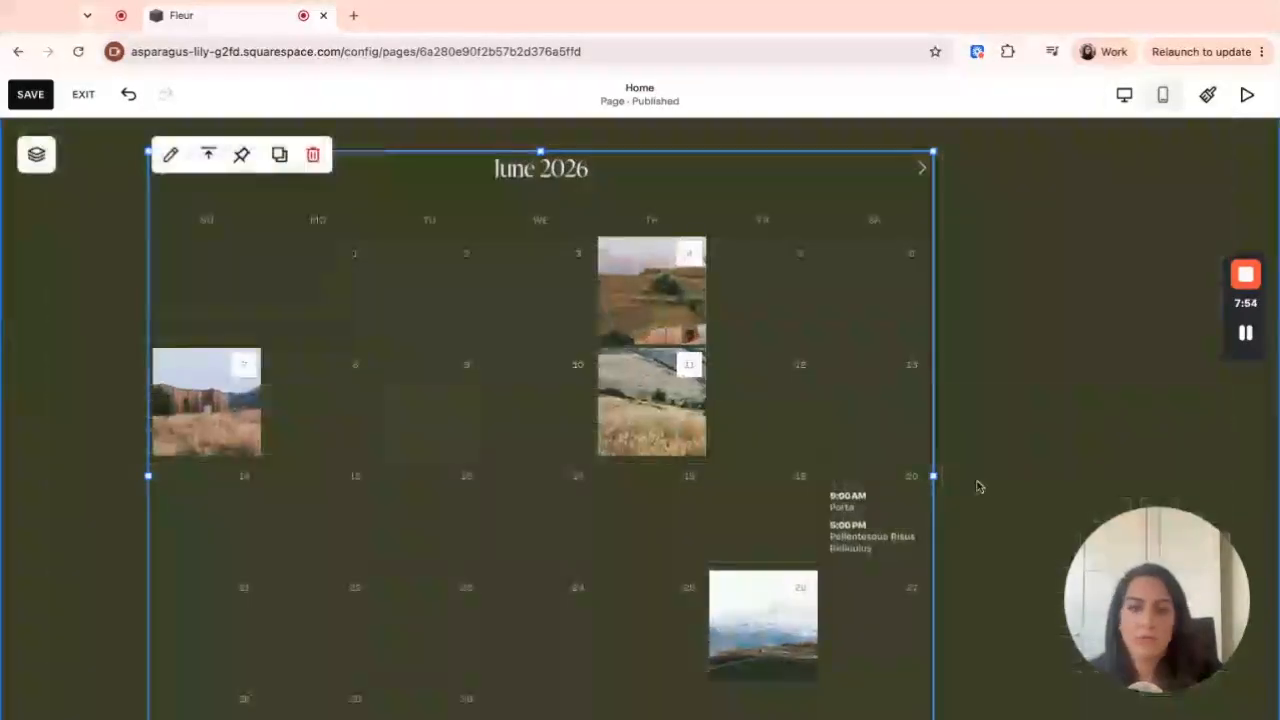
drag(931, 474, 931, 472)
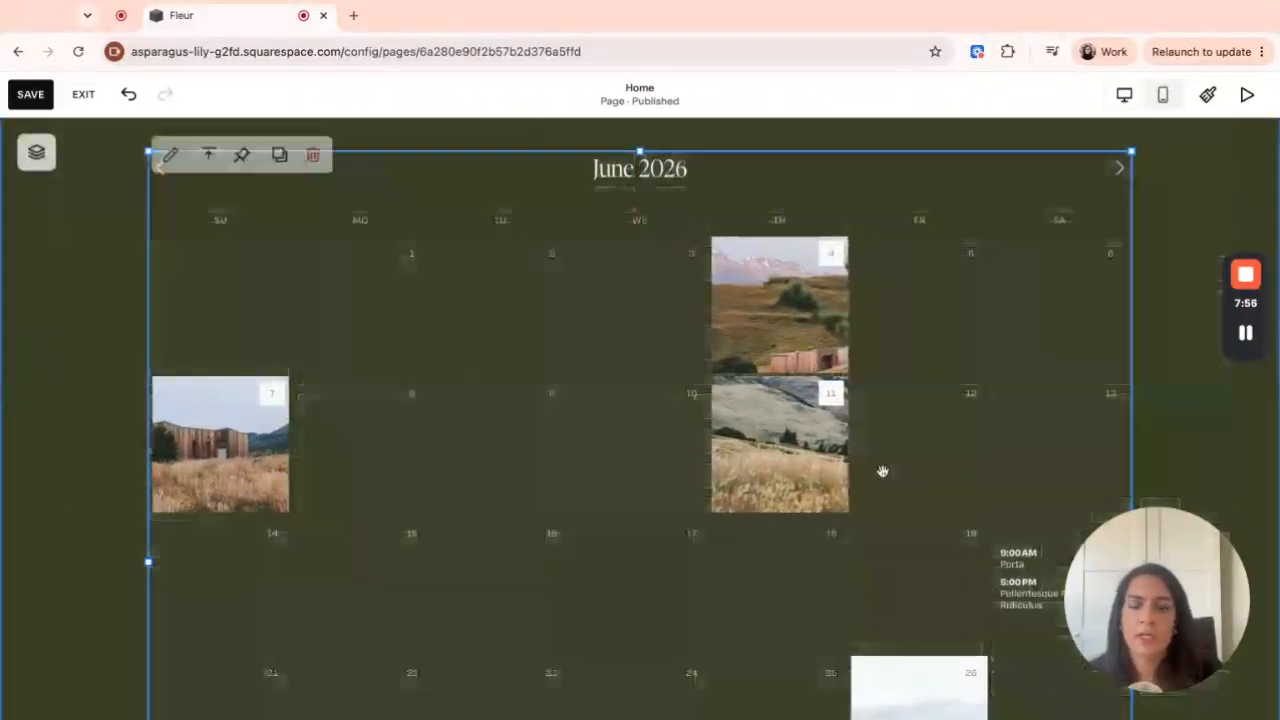
scroll(880, 471, up, 3)
scroll(771, 360, down, 3)
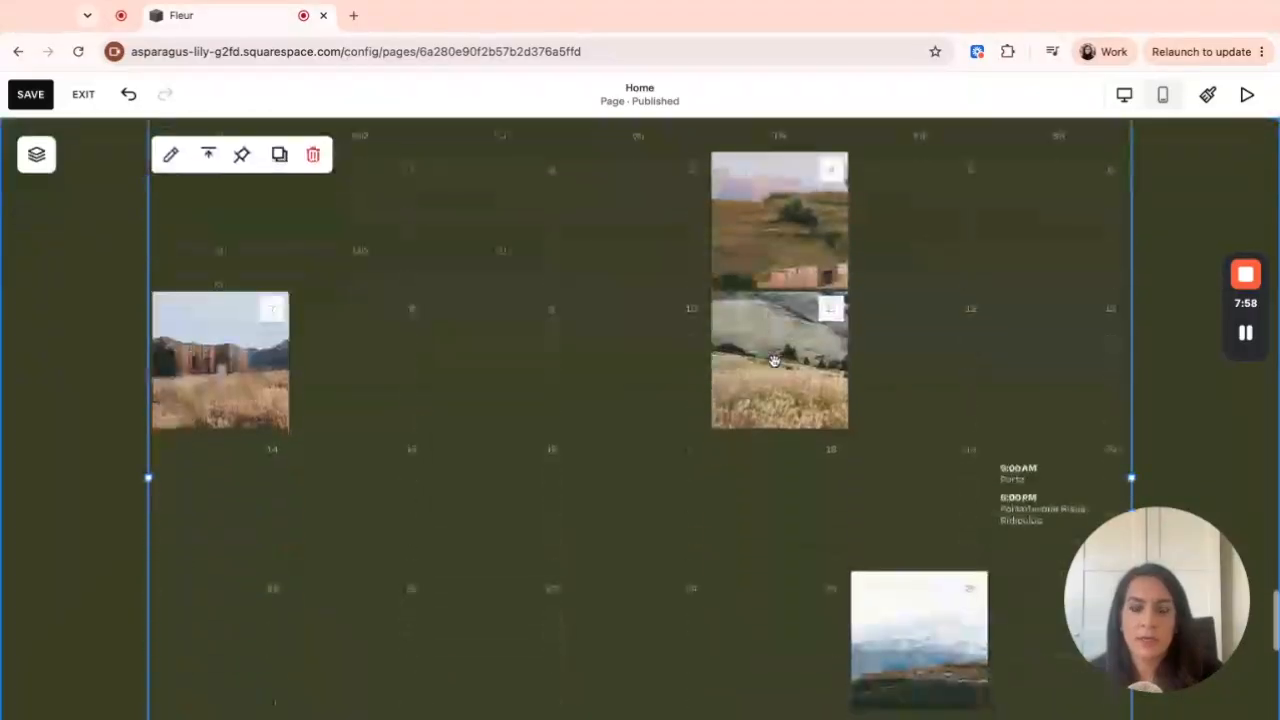
scroll(772, 362, up, 2)
scroll(772, 362, up, 2)
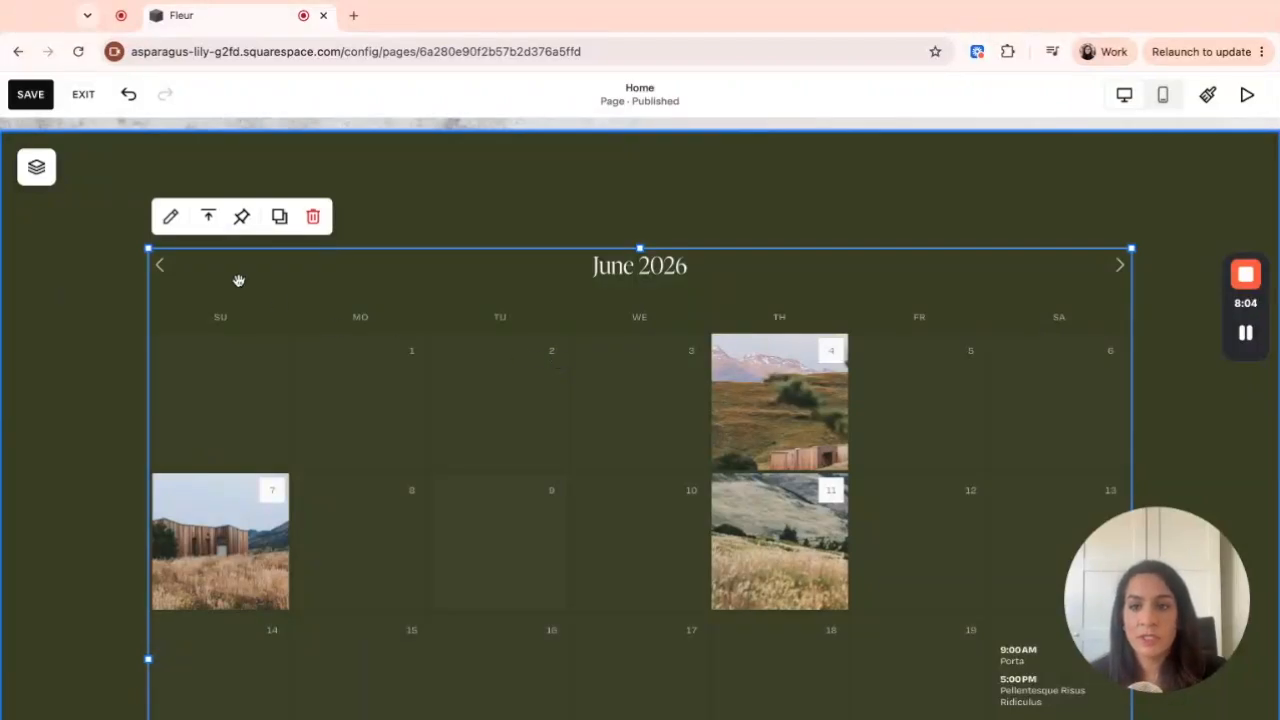
- Set the calendar block's source to the second Calendar page under Events: Stacked and save the Home page
click(115, 318)
click(277, 312)
click(170, 227)
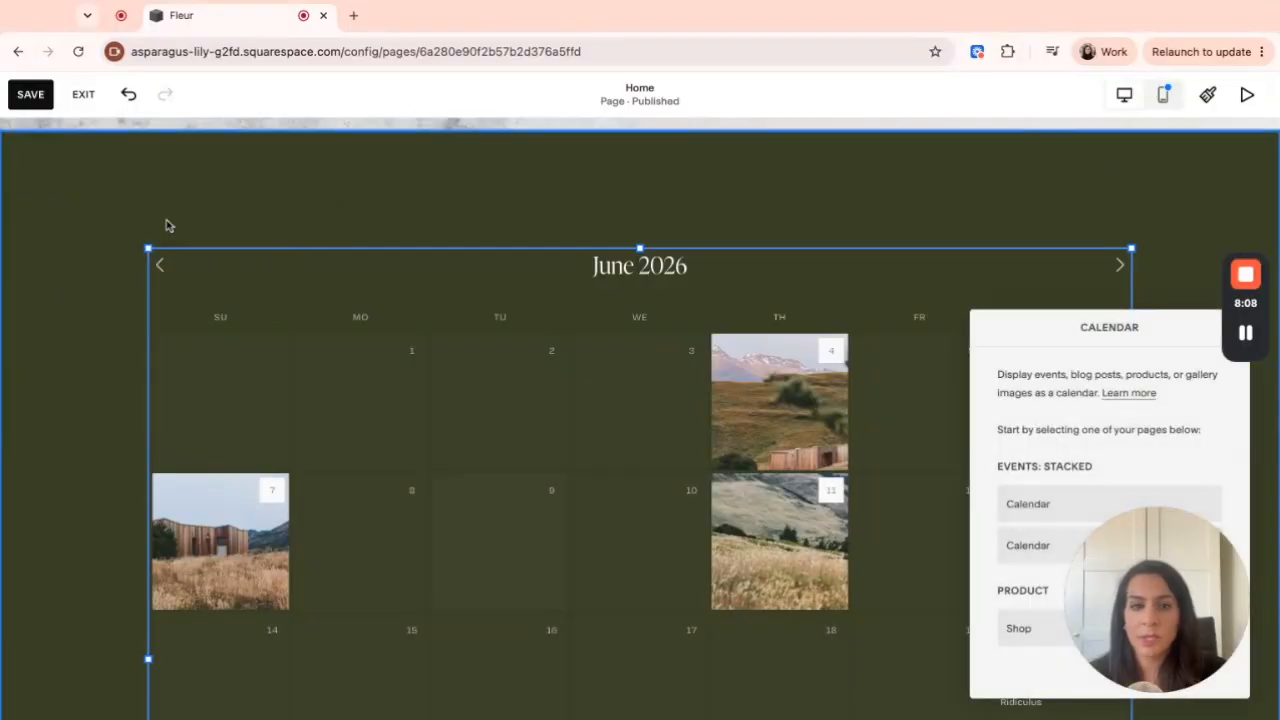
drag(1060, 337, 569, 168)
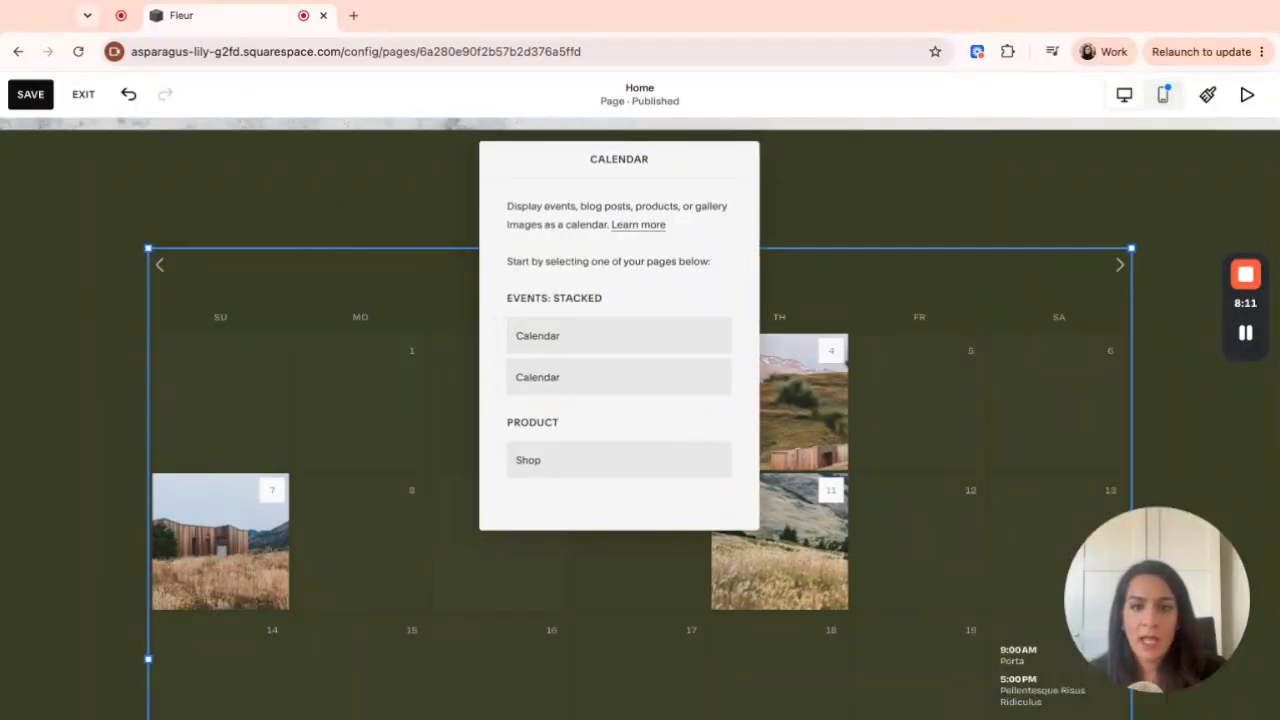
click(600, 335)
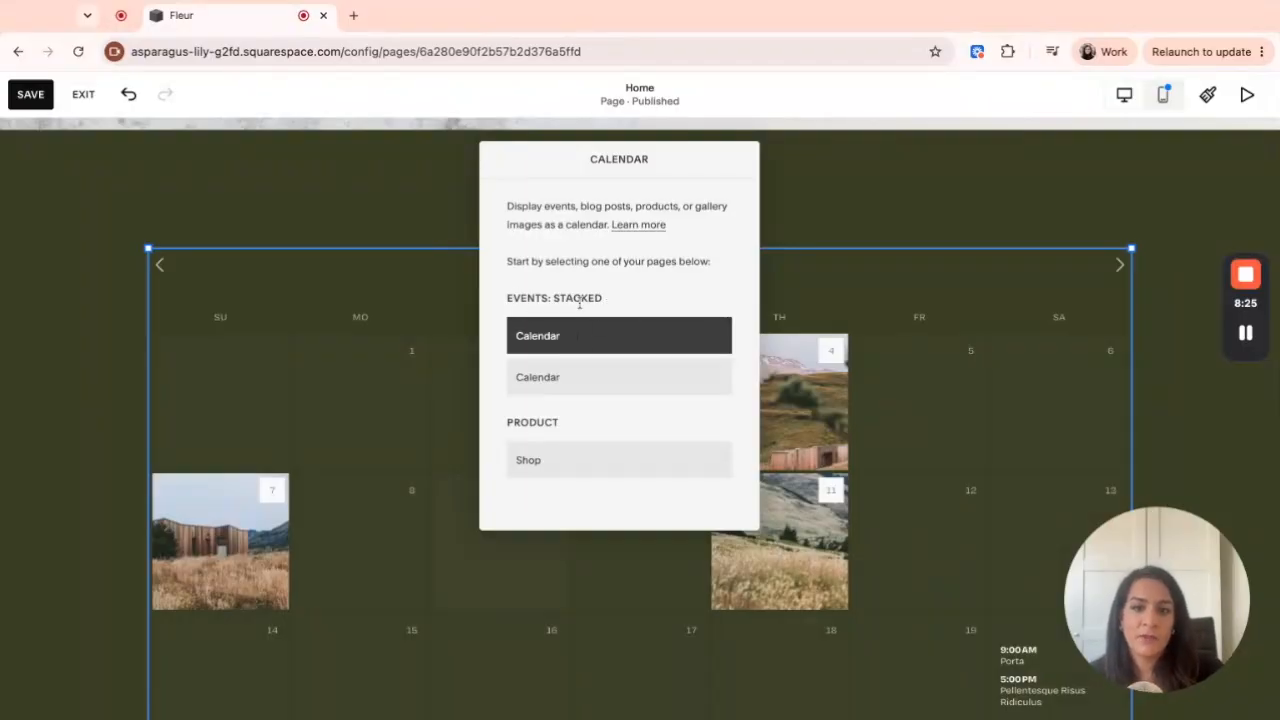
click(573, 390)
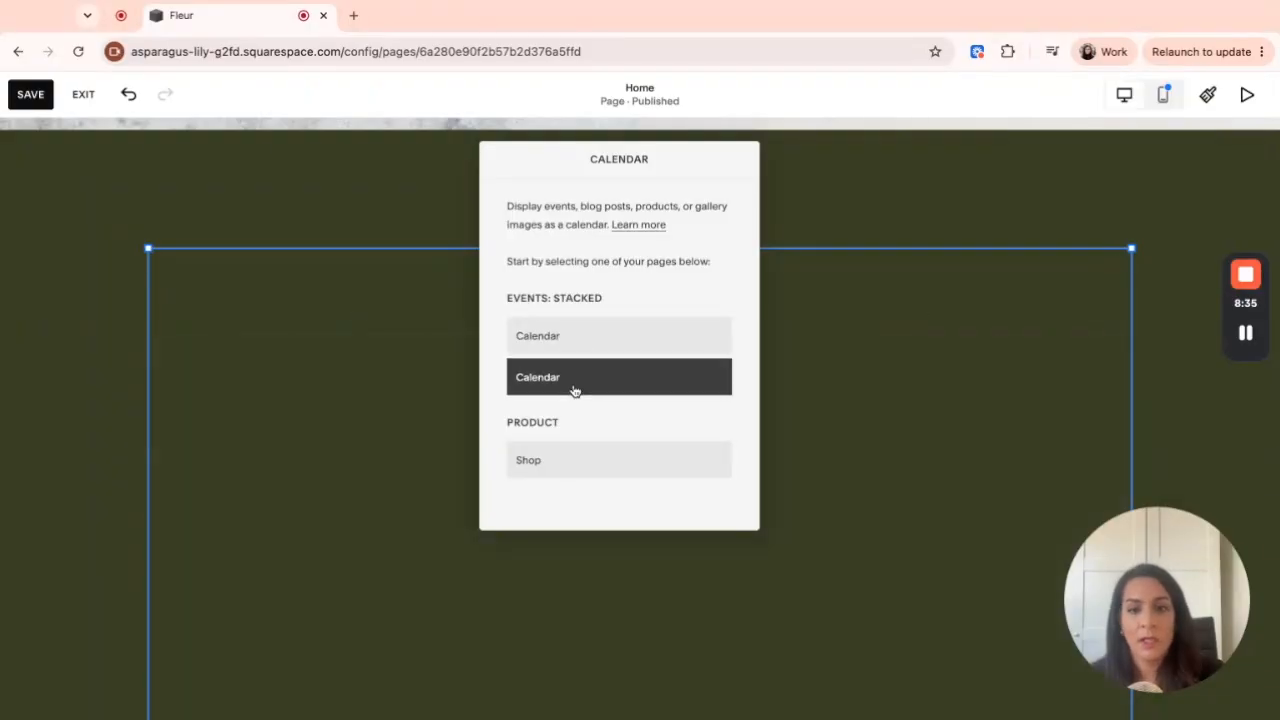
drag(686, 169, 294, 154)
scroll(824, 320, down, 3)
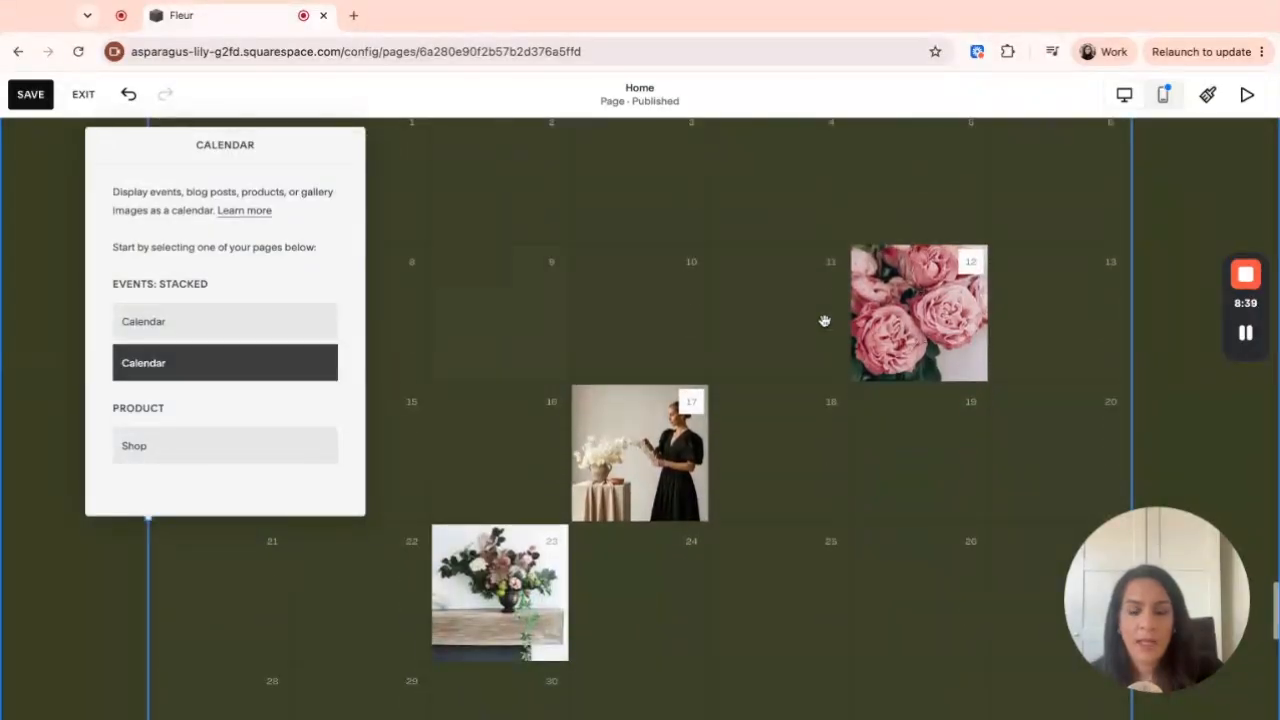
click(71, 537)
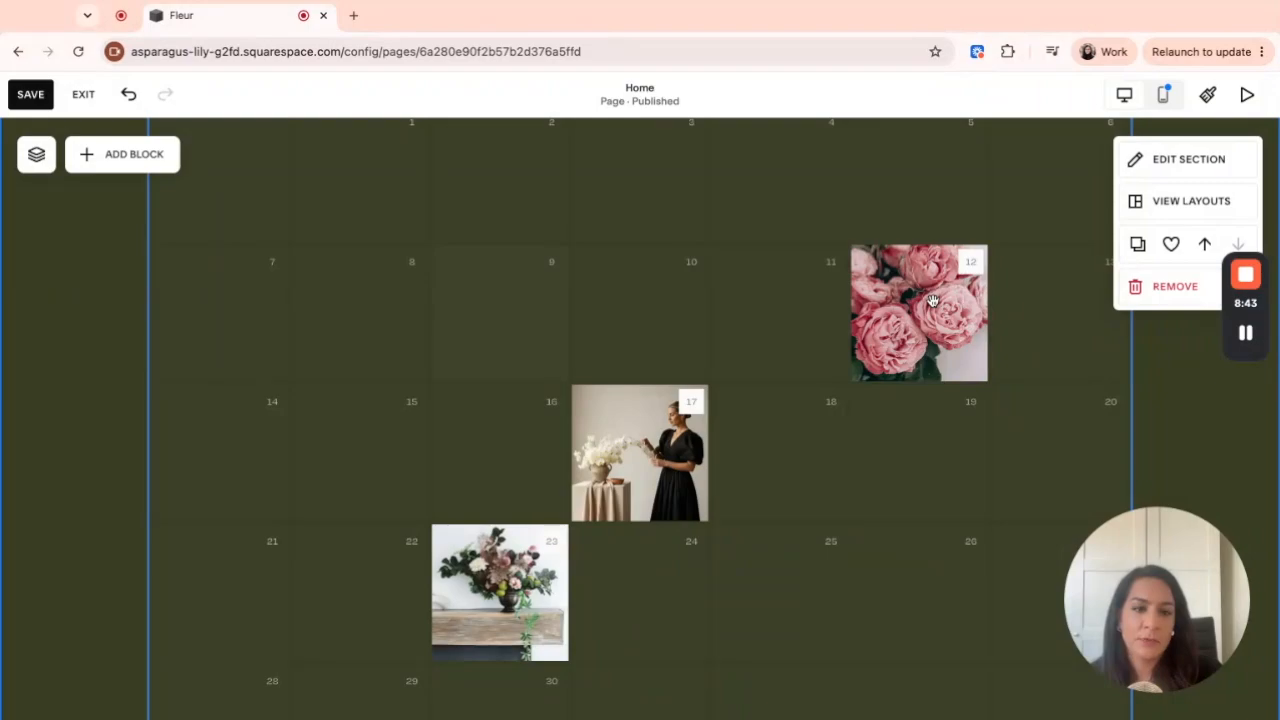
click(28, 96)
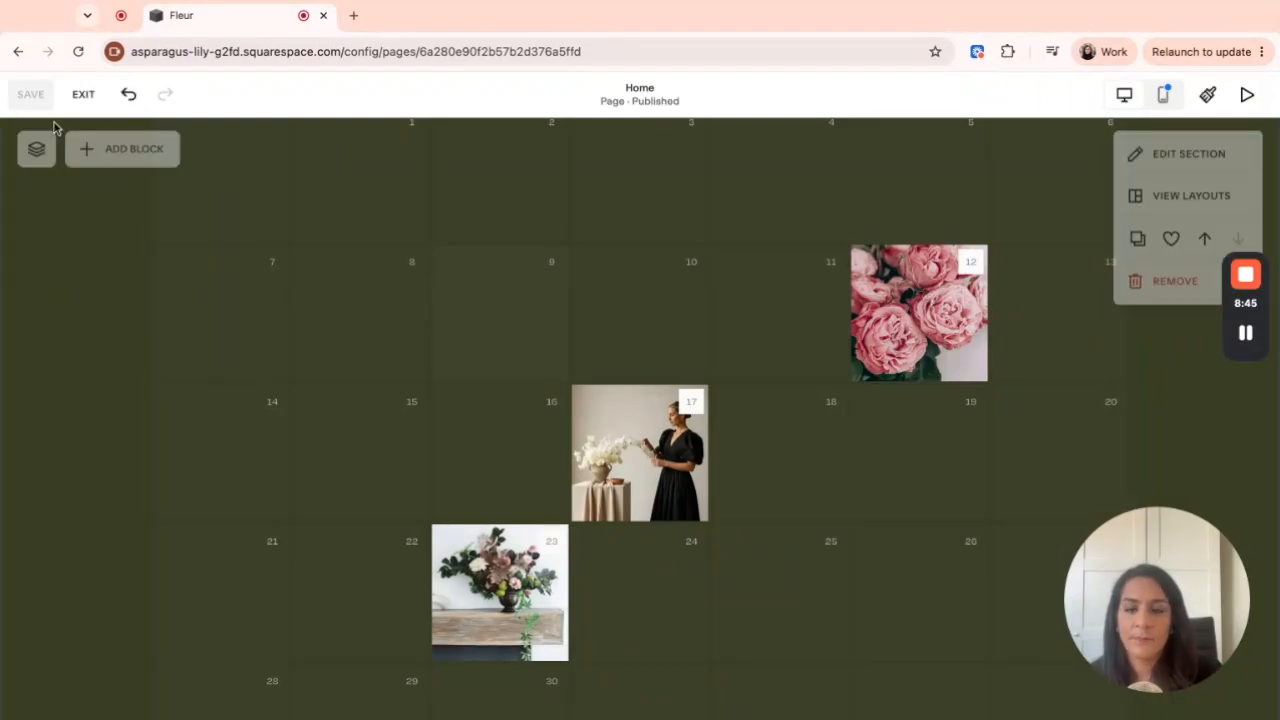
- Exit the Home page editor and preview the page full screen down to the calendar section above the footer
click(84, 95)
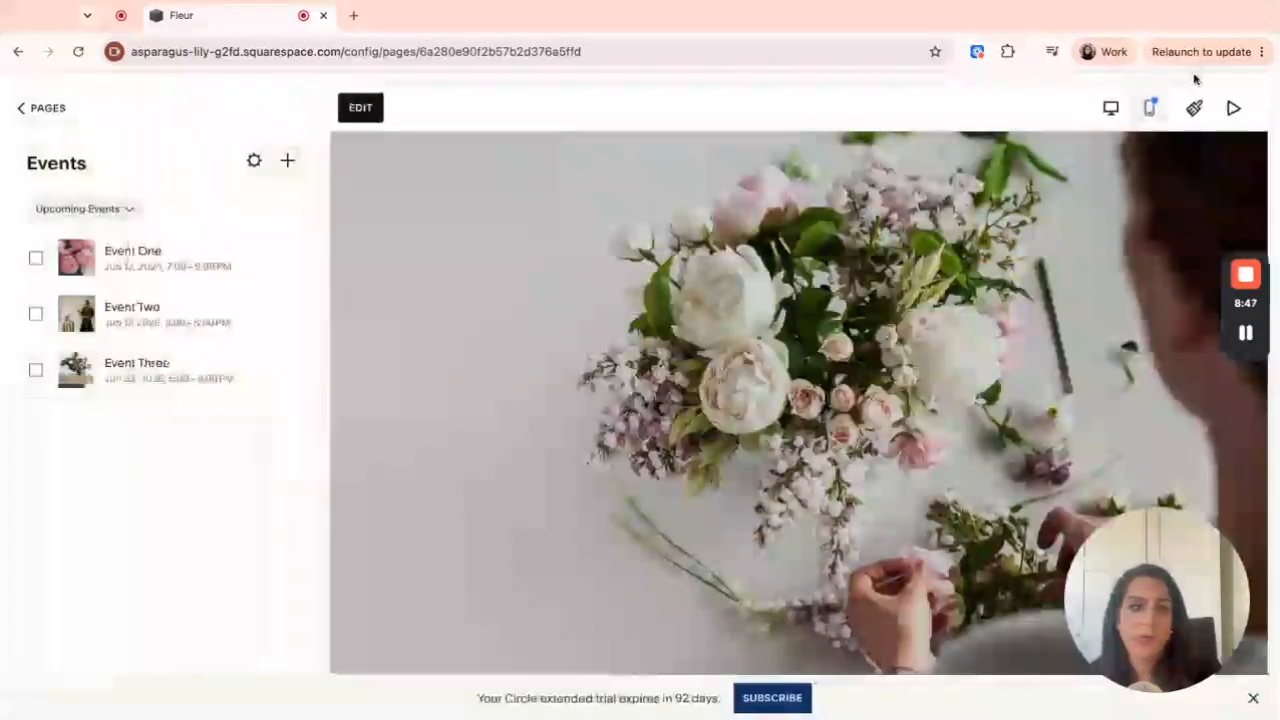
click(1233, 111)
scroll(775, 309, down, 10)
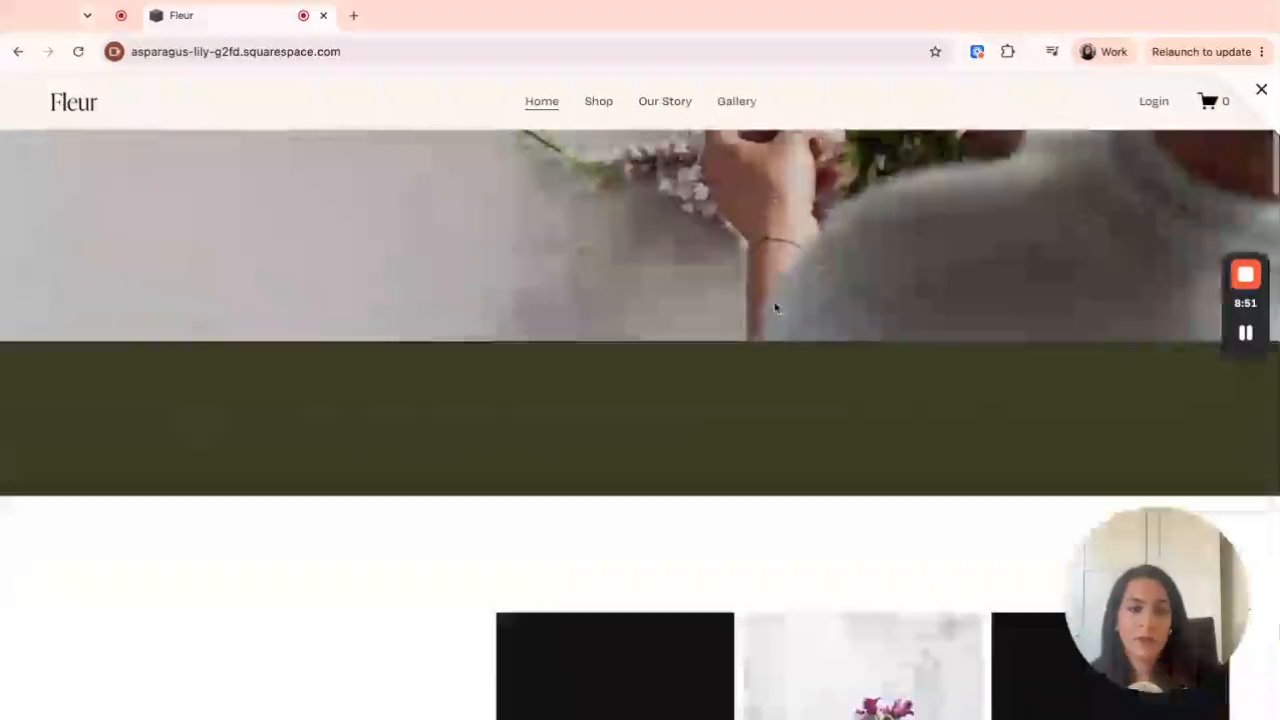
scroll(775, 308, down, 15)
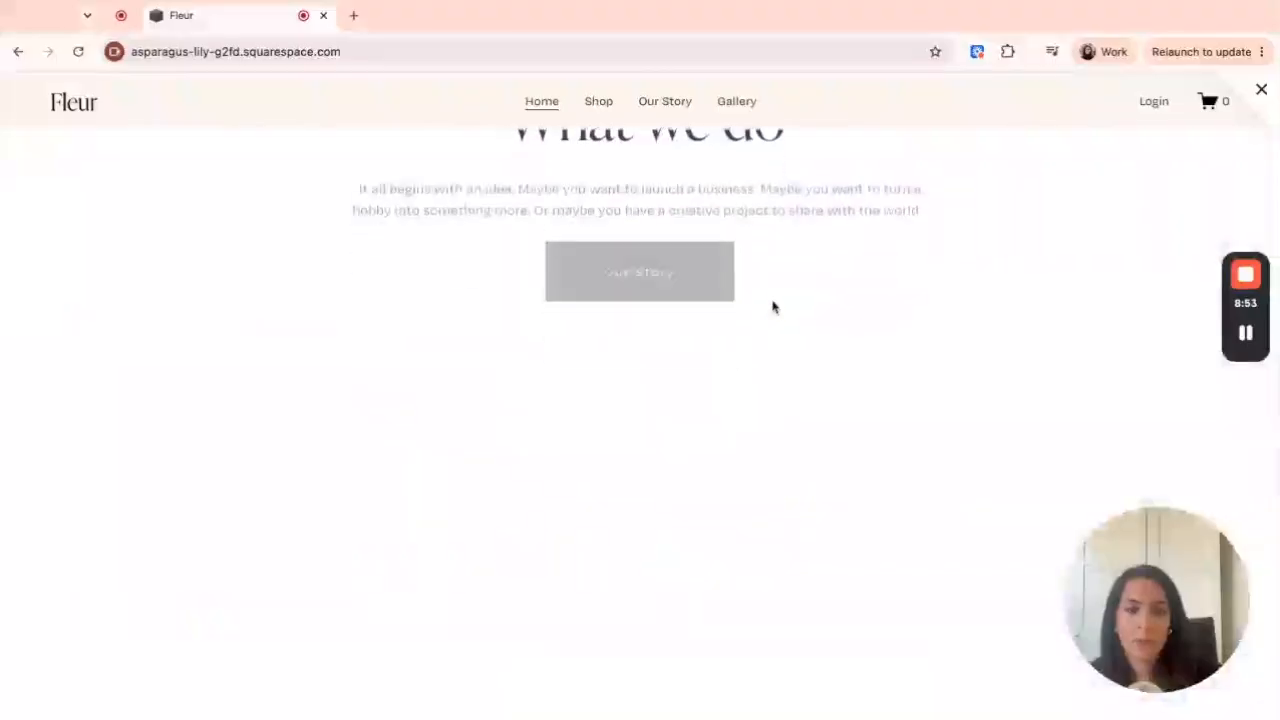
scroll(772, 306, down, 15)
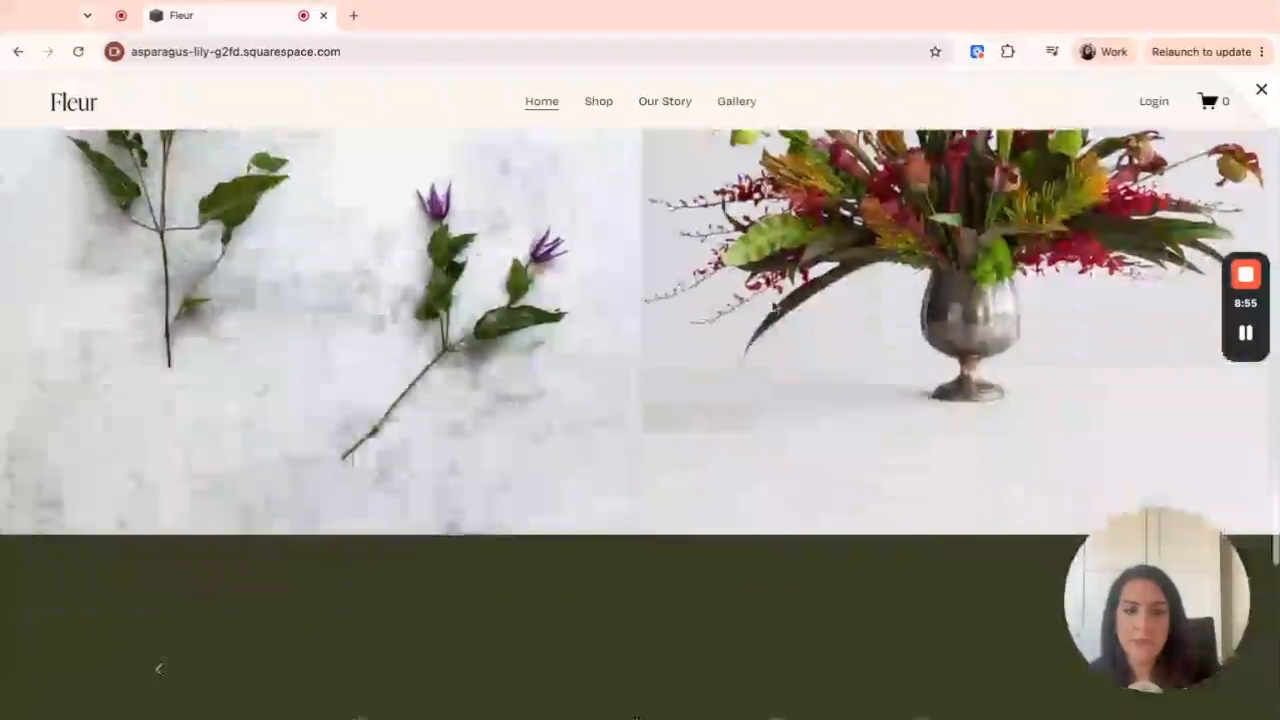
scroll(771, 306, down, 3)
scroll(771, 306, up, 1)
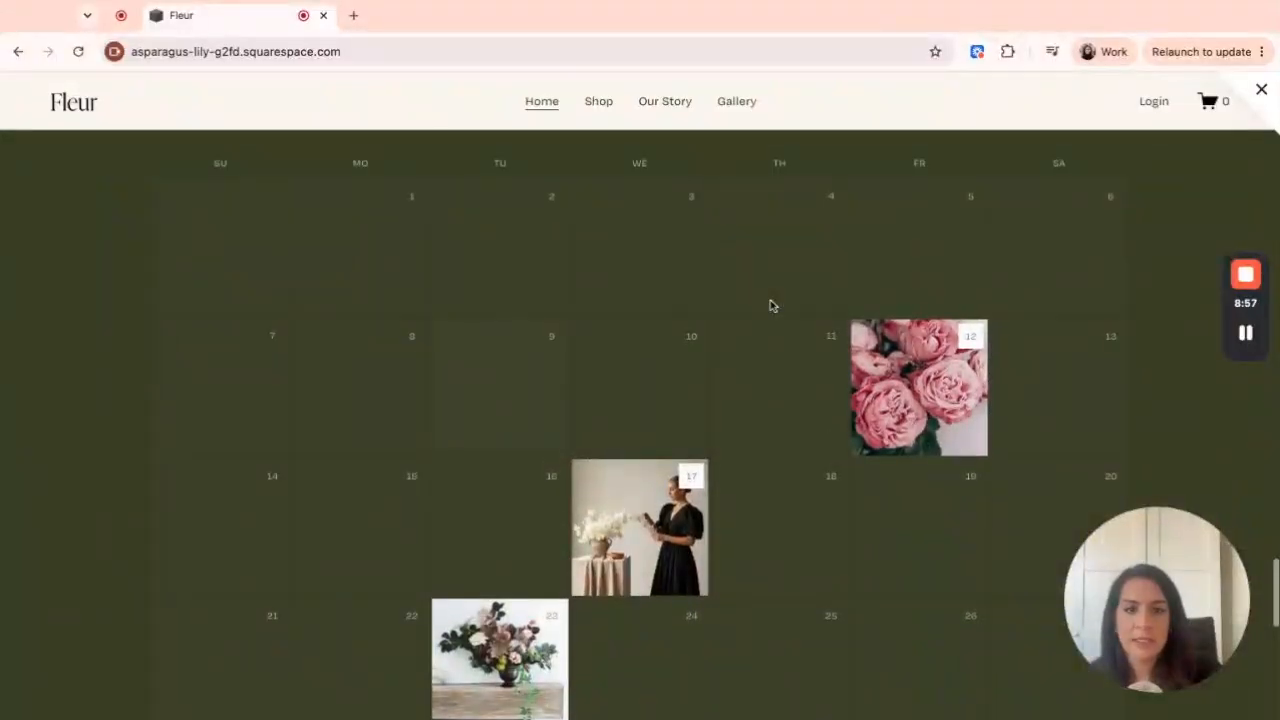
- Examine the event details shown for the June 17 and June 12 events in the Home page calendar
mouse_move(887, 354)
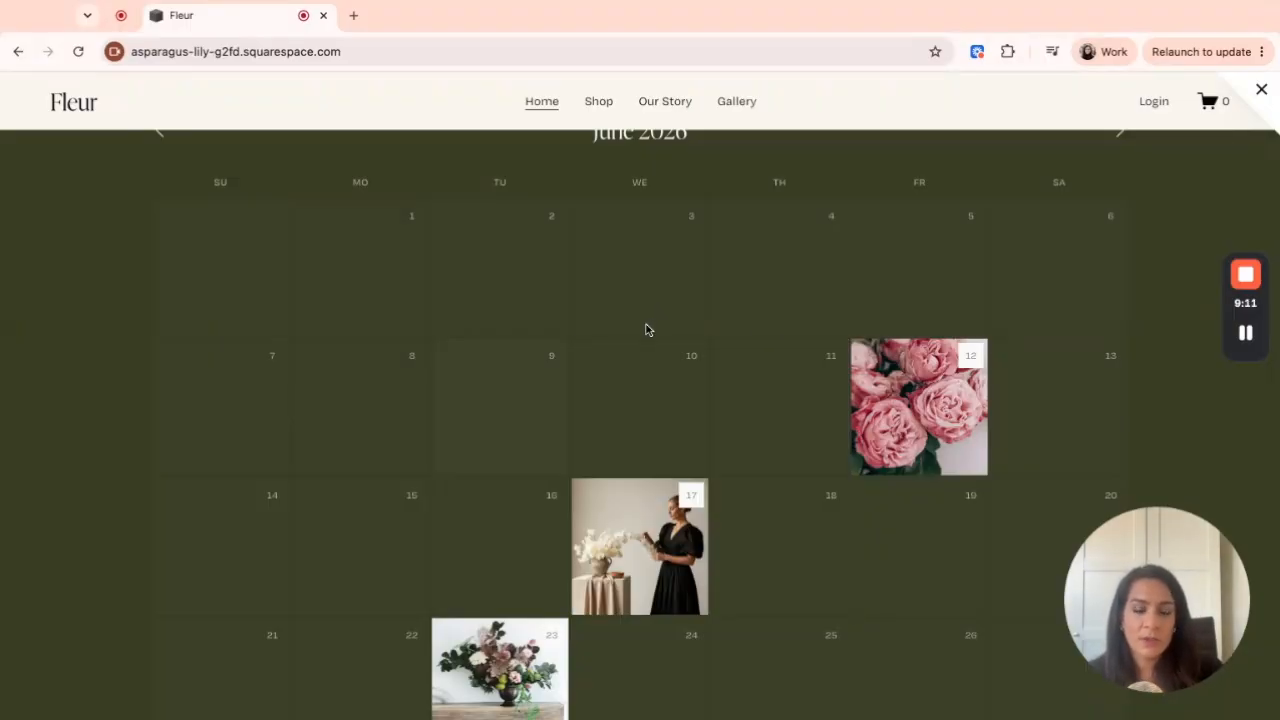
mouse_move(670, 507)
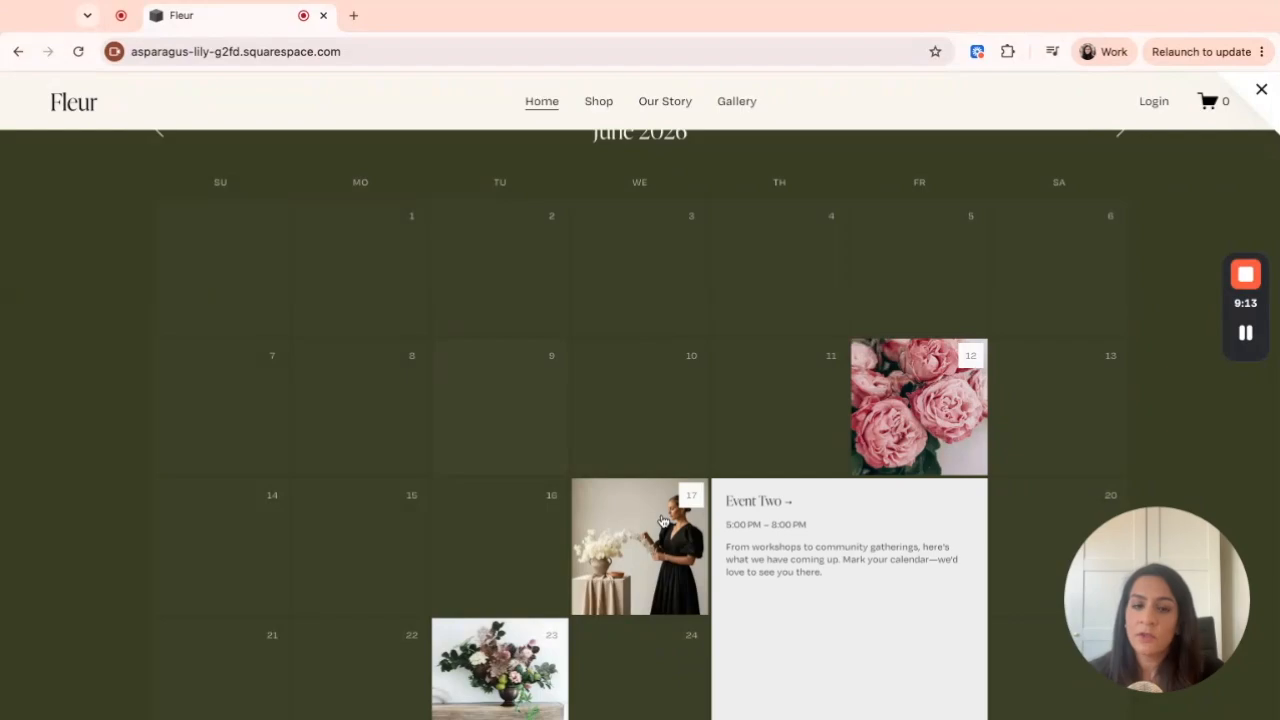
scroll(662, 520, down, 1)
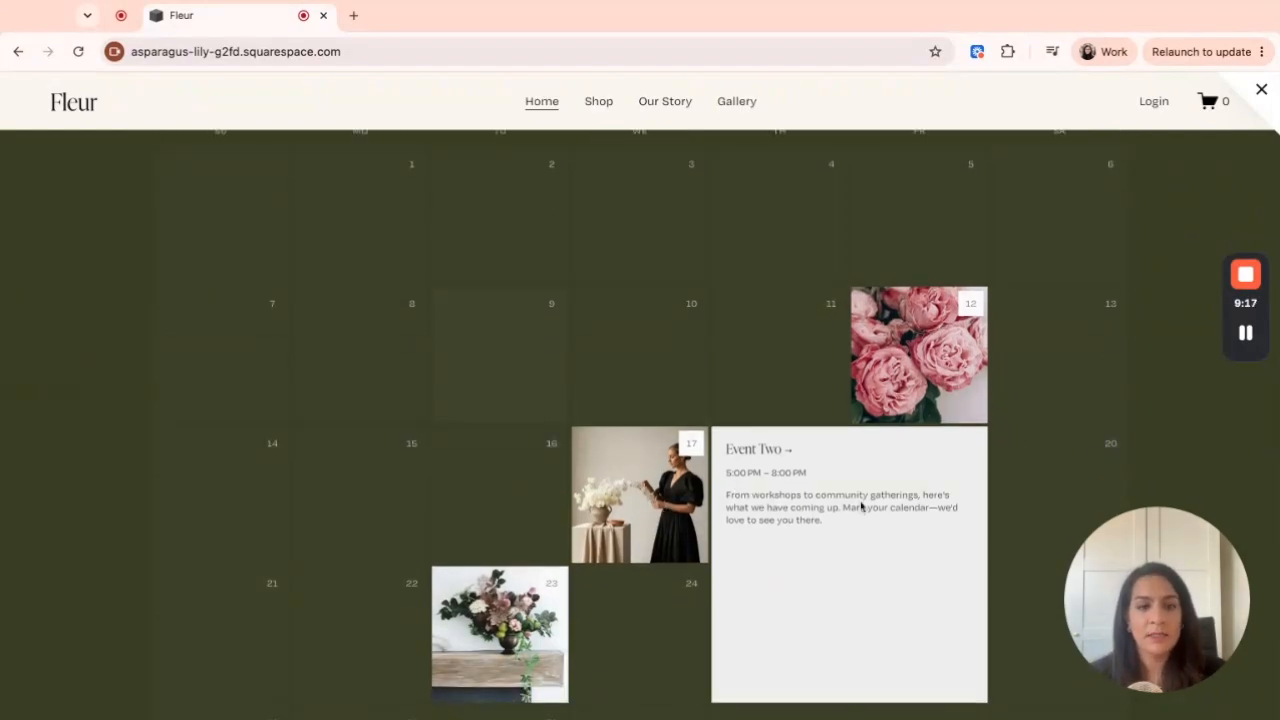
scroll(693, 519, up, 1)
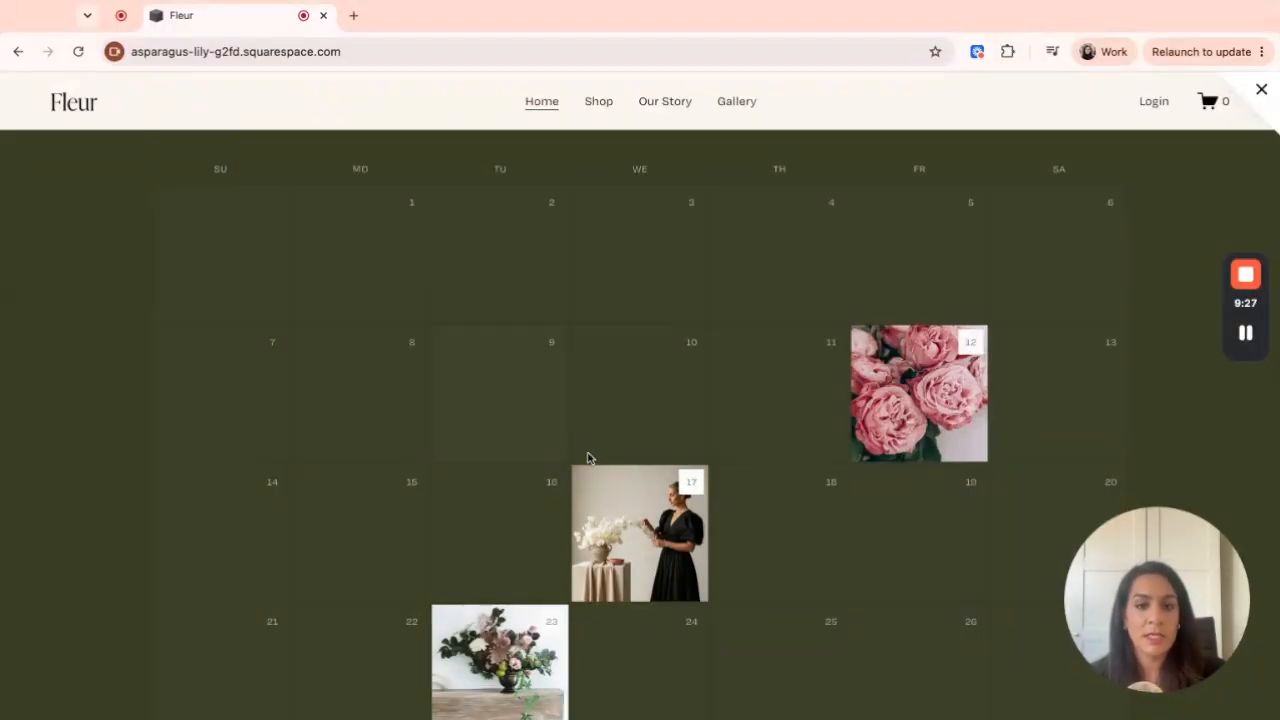
mouse_move(909, 399)
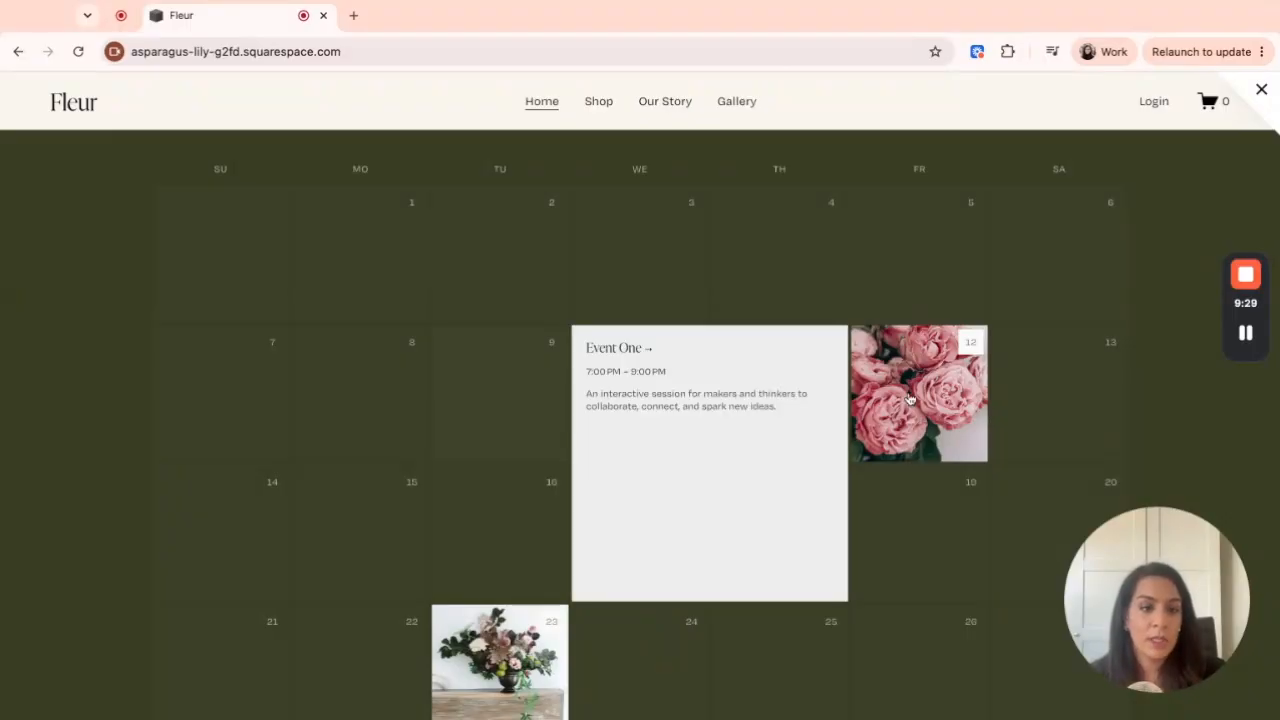